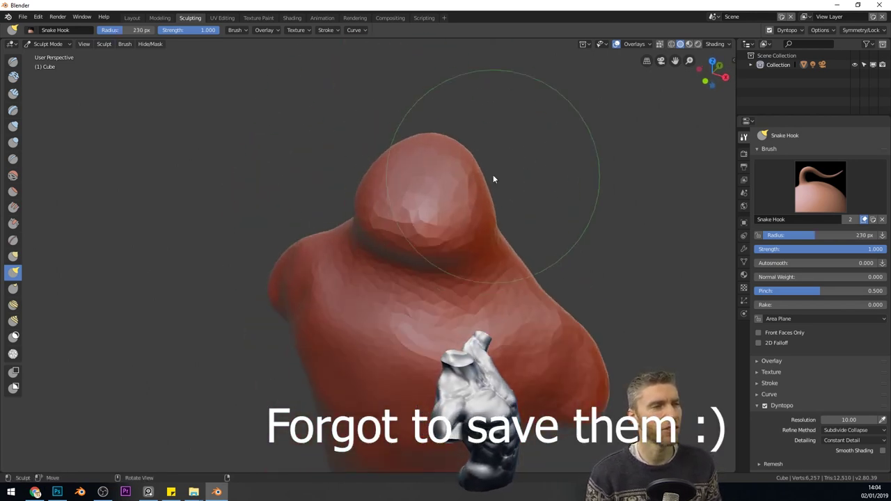
# - Shape the neck and shoulders with the Snake Hook brush, using radii of 136 px and 92 px
pyautogui.moveTo(493, 179); pyautogui.dragTo(456, 165, button='middle')
pyautogui.moveTo(594, 216)
pyautogui.mouseDown(button='middle')
pyautogui.moveTo(443, 223)
pyautogui.moveTo(433, 214)
pyautogui.moveTo(405, 240)
pyautogui.mouseUp(button='middle')
pyautogui.press('f')
pyautogui.click(433, 214)
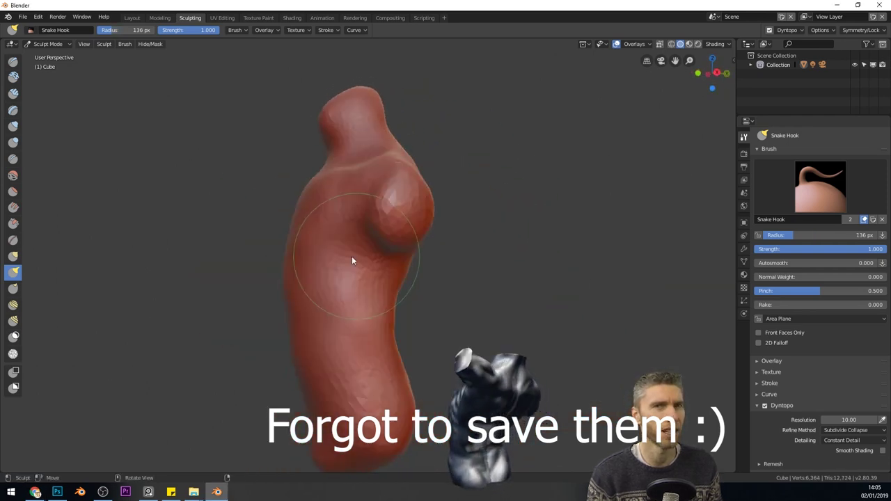
pyautogui.moveTo(431, 223)
pyautogui.mouseDown(button='middle')
pyautogui.moveTo(415, 211)
pyautogui.moveTo(440, 138)
pyautogui.mouseUp(button='middle')
pyautogui.press('f')
pyautogui.click(440, 138)
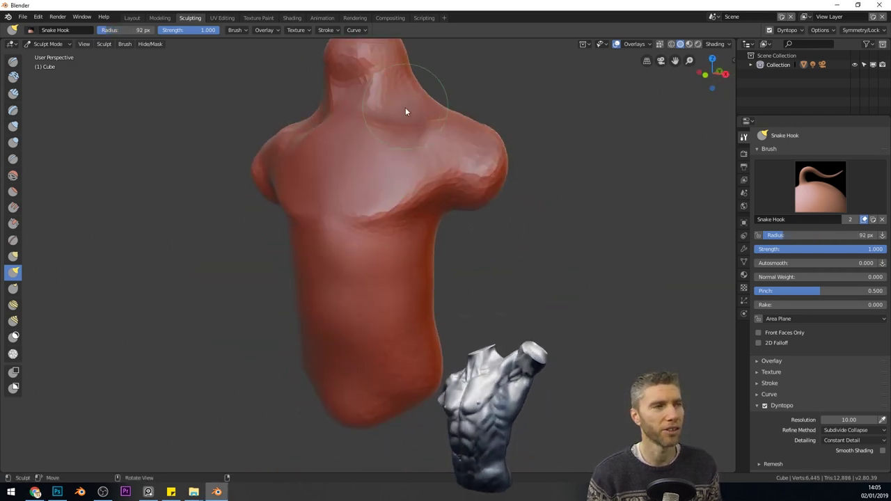
# - Pull the waist, back and hips into an S-shaped side profile with the Snake Hook brush at a 119 px radius
pyautogui.moveTo(359, 129)
pyautogui.mouseDown(button='middle')
pyautogui.moveTo(386, 126)
pyautogui.moveTo(355, 112)
pyautogui.moveTo(424, 85)
pyautogui.moveTo(458, 166)
pyautogui.moveTo(426, 198)
pyautogui.moveTo(360, 227)
pyautogui.moveTo(406, 247)
pyautogui.moveTo(426, 215)
pyautogui.mouseUp(button='middle')
pyautogui.scroll(2, 418, 243)
pyautogui.scroll(2, 450, 258)
pyautogui.moveTo(402, 281)
pyautogui.mouseDown(button='middle')
pyautogui.moveTo(451, 257)
pyautogui.moveTo(311, 327)
pyautogui.mouseUp(button='middle')
pyautogui.scroll(-8, 450, 257)
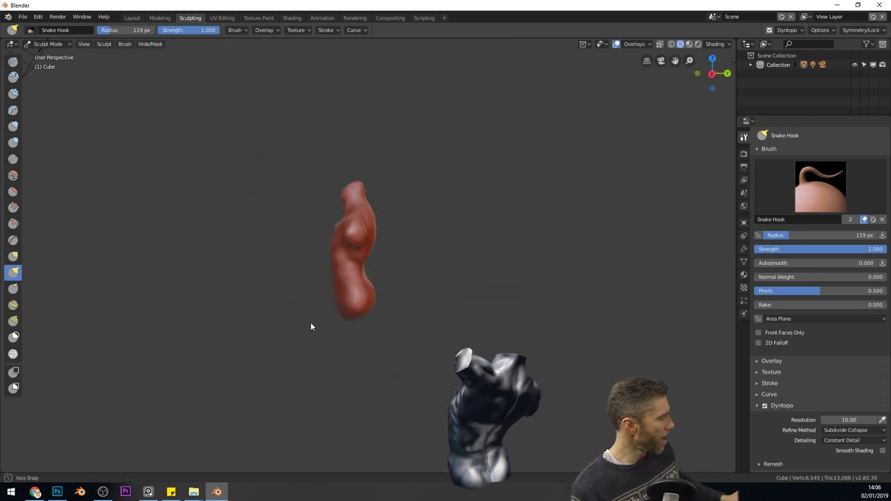
pyautogui.scroll(3, 426, 236)
pyautogui.moveTo(426, 236)
pyautogui.mouseDown(button='middle')
pyautogui.moveTo(385, 295)
pyautogui.moveTo(366, 186)
pyautogui.moveTo(442, 167)
pyautogui.moveTo(436, 257)
pyautogui.moveTo(439, 182)
pyautogui.mouseUp(button='middle')
# - Crease the back muscles and reshape the torso's side profile with the Snake Hook brush at a 187 px radius
pyautogui.hotkey('shift', 'c')
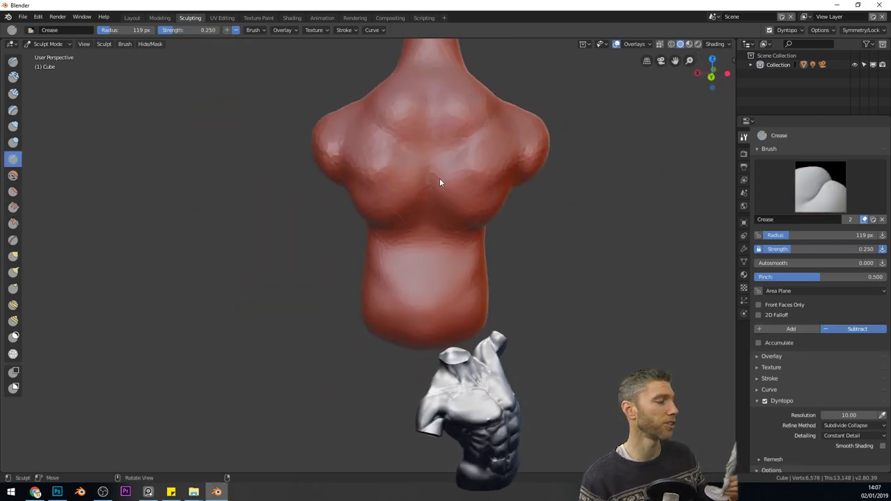
pyautogui.moveTo(433, 218)
pyautogui.mouseDown(button='middle')
pyautogui.moveTo(380, 333)
pyautogui.moveTo(444, 372)
pyautogui.moveTo(508, 309)
pyautogui.moveTo(545, 331)
pyautogui.moveTo(494, 285)
pyautogui.moveTo(364, 313)
pyautogui.moveTo(432, 302)
pyautogui.mouseUp(button='middle')
pyautogui.press('k')
pyautogui.scroll(3, 444, 372)
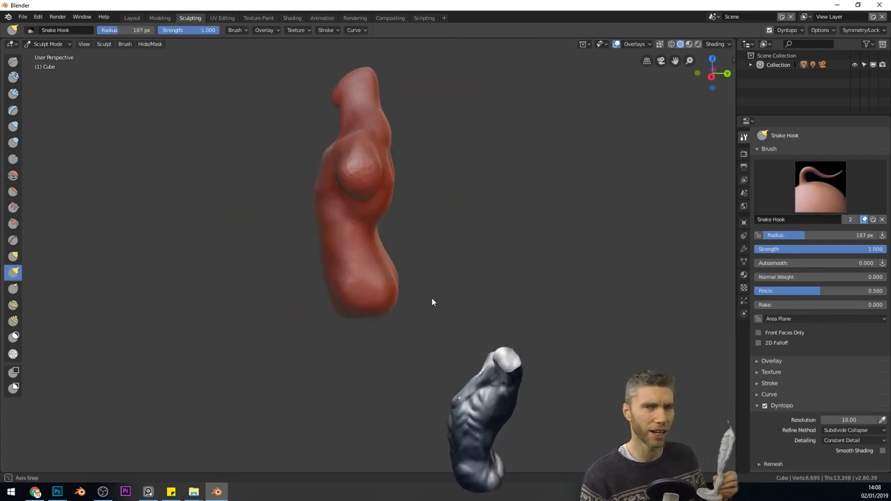
pyautogui.press('f')
pyautogui.click(371, 75)
pyautogui.moveTo(371, 75)
pyautogui.mouseDown(button='middle')
pyautogui.moveTo(453, 179)
pyautogui.moveTo(477, 193)
pyautogui.moveTo(378, 428)
pyautogui.moveTo(394, 348)
pyautogui.mouseUp(button='middle')
# - Carve the spine line and the shoulder blade edges with the Crease brush at a 52 px radius and 0.250 strength
pyautogui.hotkey('shift', 'c')
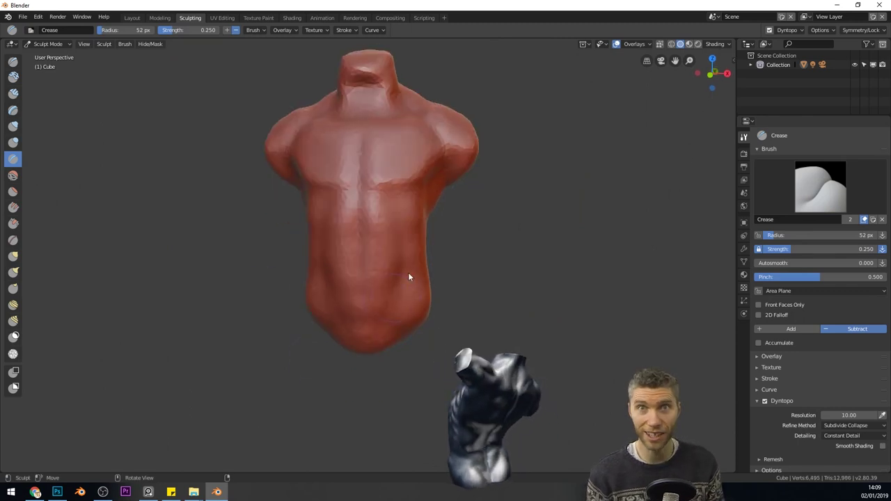
pyautogui.moveTo(408, 277); pyautogui.dragTo(390, 195, button='middle')
pyautogui.moveTo(369, 224)
pyautogui.mouseDown(button='middle')
pyautogui.moveTo(352, 91)
pyautogui.moveTo(475, 133)
pyautogui.moveTo(418, 231)
pyautogui.moveTo(351, 56)
pyautogui.mouseUp(button='middle')
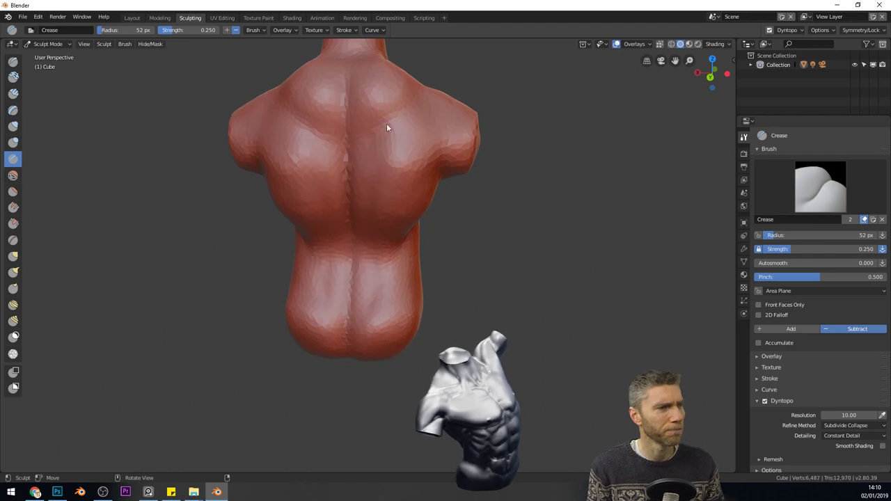
pyautogui.moveTo(366, 106); pyautogui.dragTo(413, 181, button='middle')
pyautogui.moveTo(396, 261); pyautogui.dragTo(463, 261, button='middle')
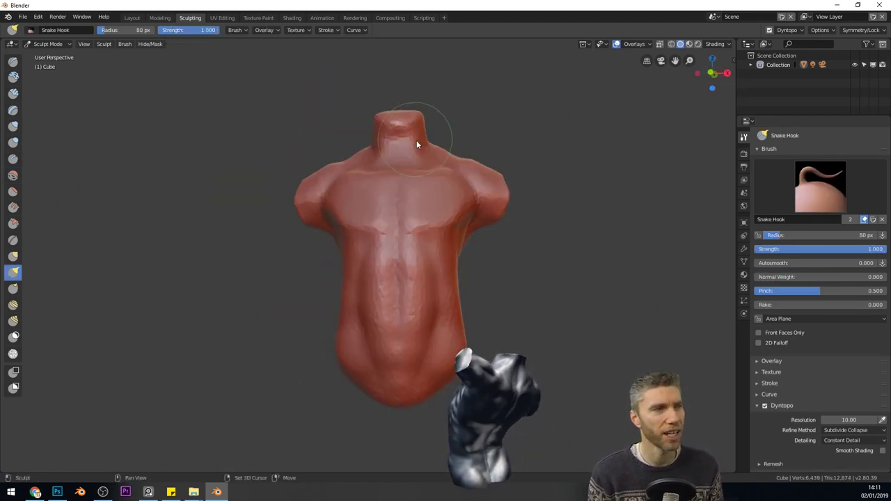
# - Refine the neck with Snake Hook and define the chest's lower edge and centre line with the Crease brush at 80 px
pyautogui.moveTo(416, 140)
pyautogui.mouseDown(button='middle')
pyautogui.moveTo(451, 143)
pyautogui.moveTo(446, 123)
pyautogui.moveTo(372, 129)
pyautogui.mouseUp(button='middle')
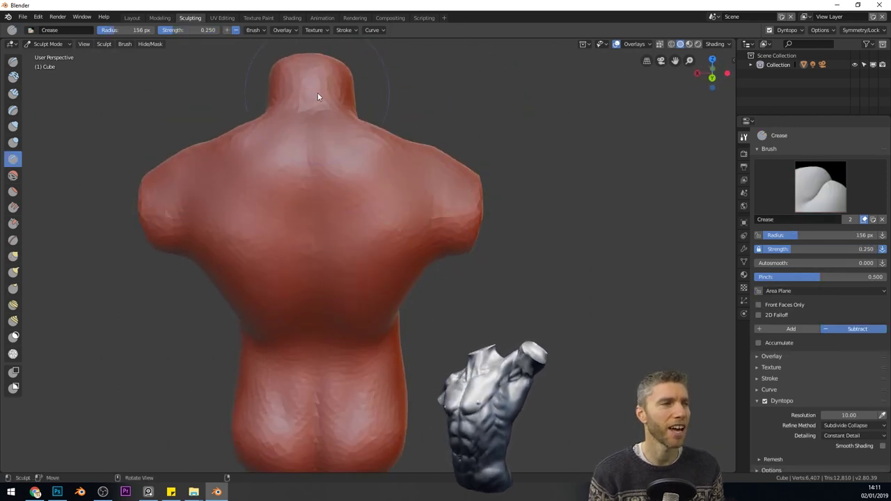
pyautogui.moveTo(317, 220)
pyautogui.mouseDown(button='middle')
pyautogui.moveTo(467, 153)
pyautogui.moveTo(537, 187)
pyautogui.mouseUp(button='middle')
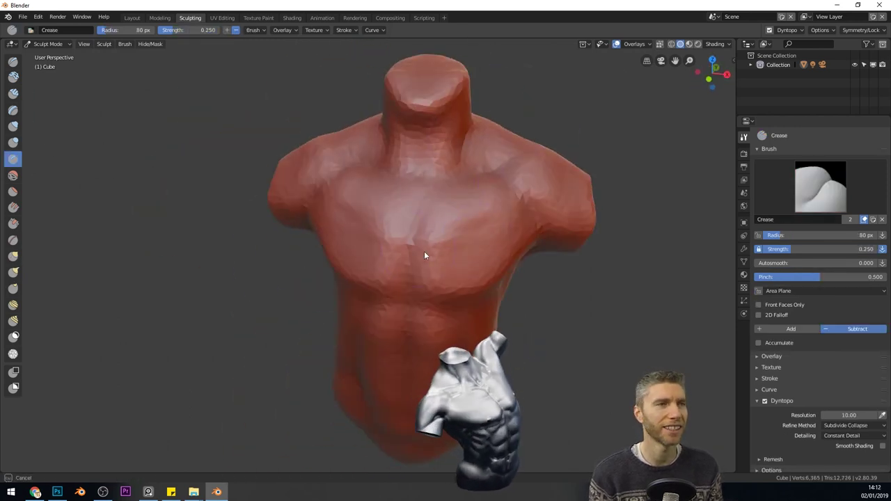
pyautogui.moveTo(425, 255); pyautogui.dragTo(445, 229, button='middle')
pyautogui.scroll(-5, 445, 230)
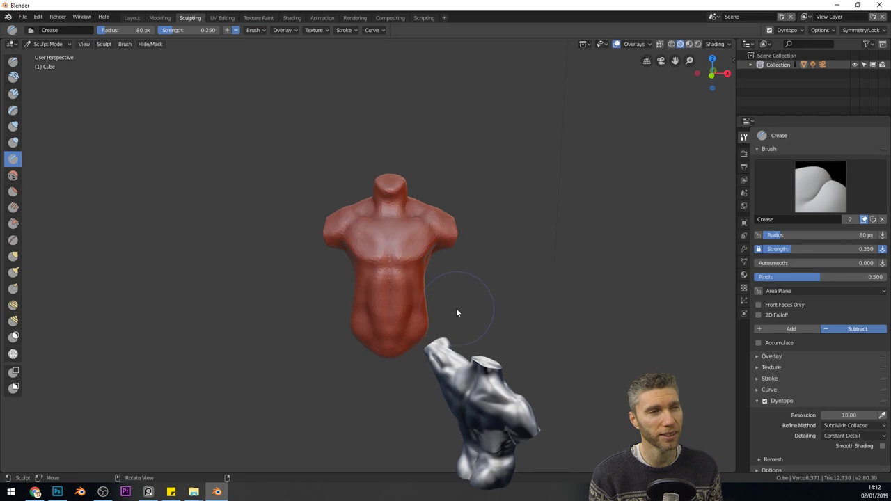
pyautogui.scroll(2, 456, 307)
pyautogui.keyDown('shift'); pyautogui.moveTo(456, 307); pyautogui.dragTo(469, 269, button='middle'); pyautogui.keyUp('shift')
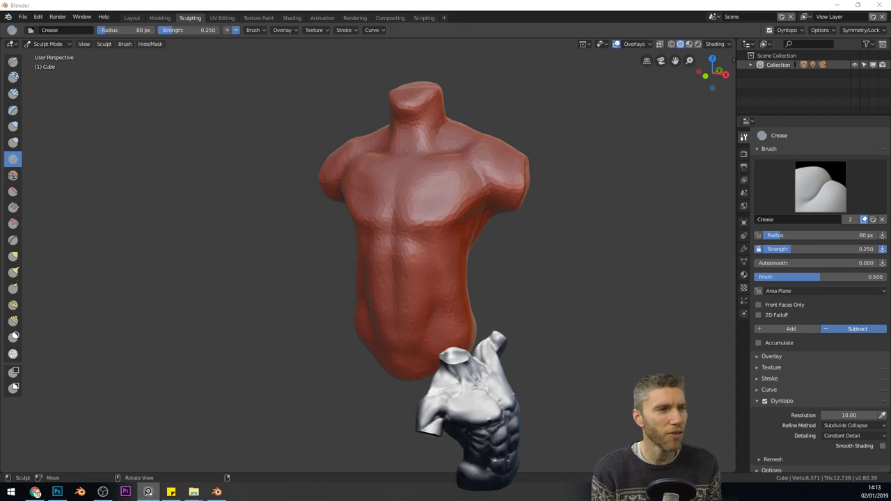
# - Reshape the waist and buttocks with Snake Hook at 112 px and crease the armpits and buttock cleft at 87 px
pyautogui.moveTo(469, 270)
pyautogui.mouseDown(button='middle')
pyautogui.moveTo(398, 272)
pyautogui.moveTo(474, 261)
pyautogui.moveTo(459, 268)
pyautogui.moveTo(418, 335)
pyautogui.moveTo(447, 292)
pyautogui.moveTo(456, 227)
pyautogui.mouseUp(button='middle')
pyautogui.press('k')
pyautogui.moveTo(488, 297); pyautogui.dragTo(260, 252, button='middle')
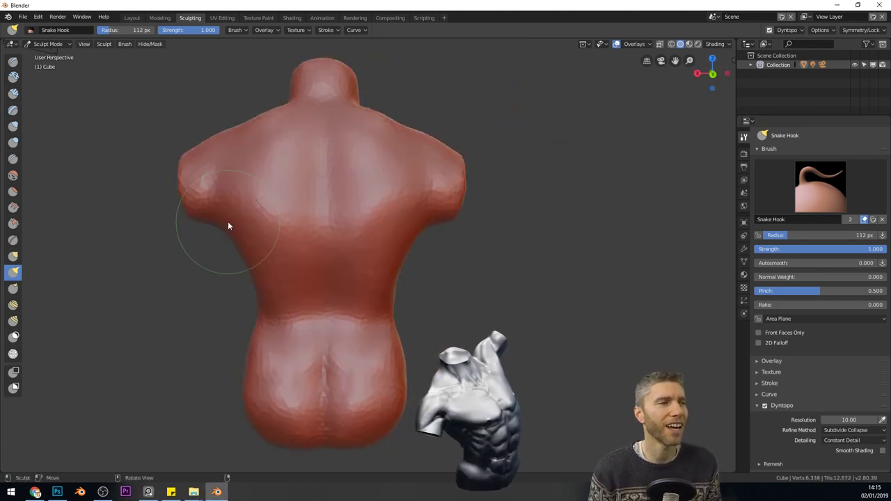
pyautogui.hotkey('shift', 'c')
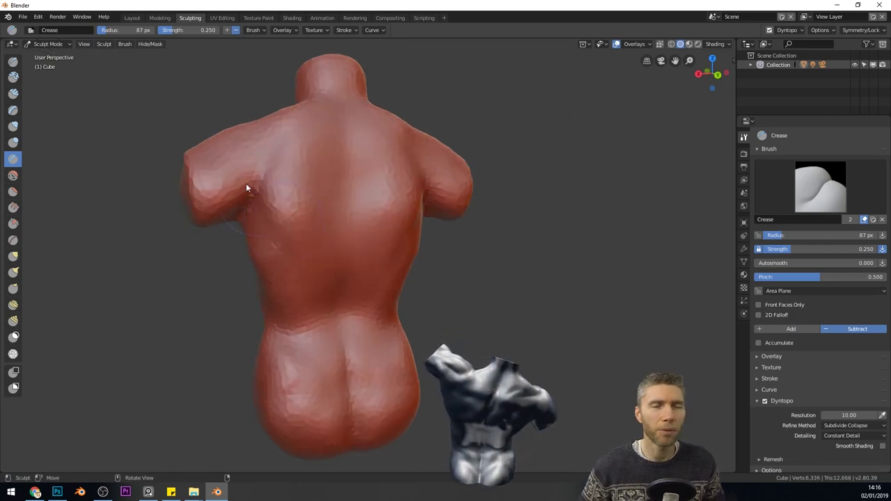
pyautogui.moveTo(246, 183)
pyautogui.mouseDown(button='middle')
pyautogui.moveTo(315, 206)
pyautogui.moveTo(250, 187)
pyautogui.mouseUp(button='middle')
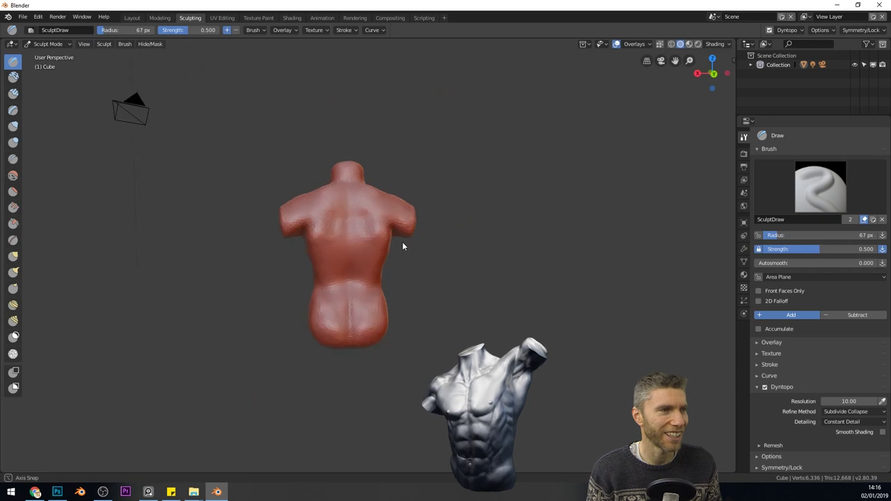
# - Face the torso's front and reduce the Draw brush radius to 28 px
pyautogui.scroll(2, 333, 255)
pyautogui.moveTo(333, 256); pyautogui.dragTo(457, 348, button='middle')
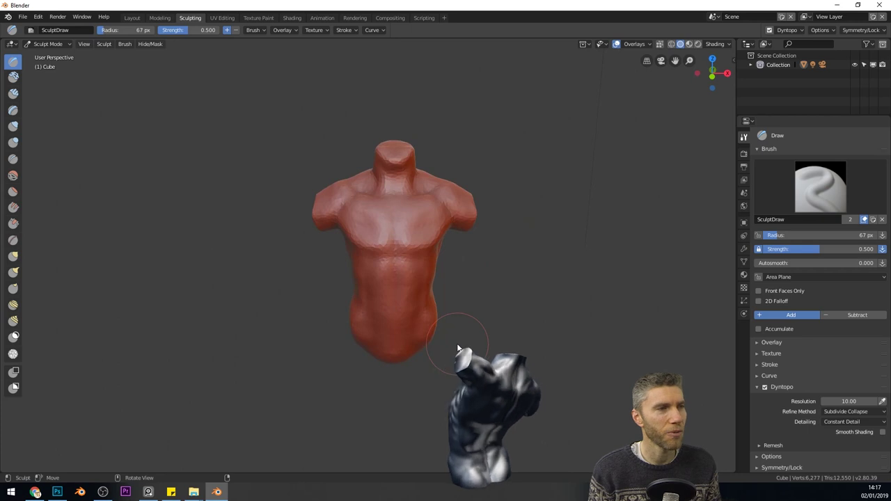
pyautogui.press('f')
pyautogui.click(340, 171)
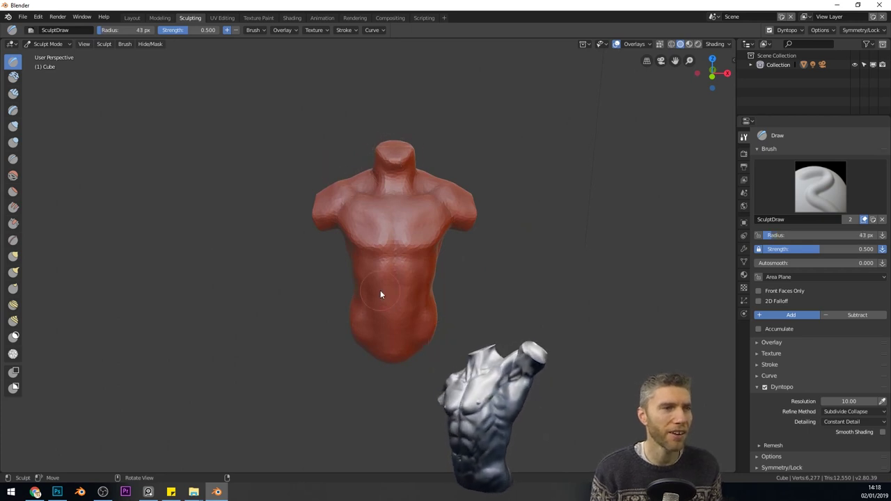
pyautogui.keyDown('alt'); pyautogui.moveTo(398, 140); pyautogui.dragTo(395, 160, button='middle'); pyautogui.keyUp('alt')
pyautogui.press('f')
pyautogui.click(390, 161)
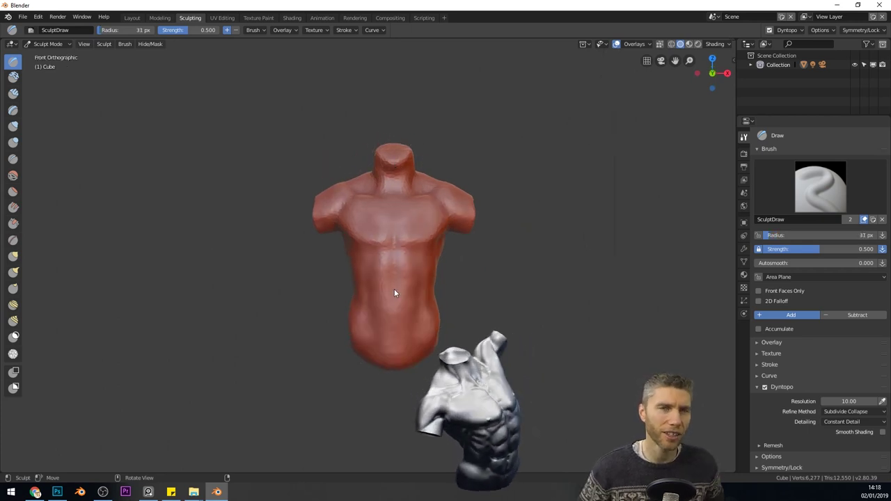
pyautogui.press('f')
pyautogui.click(389, 293)
# - Build up the abdomen, collarbone and back muscles with the Draw and Crease brushes at a 28 px radius
pyautogui.moveTo(400, 387)
pyautogui.mouseDown(button='middle')
pyautogui.moveTo(418, 365)
pyautogui.moveTo(362, 265)
pyautogui.moveTo(466, 271)
pyautogui.moveTo(410, 274)
pyautogui.moveTo(357, 294)
pyautogui.moveTo(394, 308)
pyautogui.moveTo(487, 277)
pyautogui.moveTo(394, 250)
pyautogui.moveTo(481, 325)
pyautogui.moveTo(353, 269)
pyautogui.moveTo(380, 259)
pyautogui.mouseUp(button='middle')
pyautogui.hotkey('shift', 'c')
pyautogui.press('x')
pyautogui.keyDown('ctrl'); pyautogui.moveTo(380, 259); pyautogui.dragTo(382, 280, button='middle'); pyautogui.keyUp('ctrl')
pyautogui.click(344, 297)
pyautogui.moveTo(347, 300); pyautogui.dragTo(349, 286)
pyautogui.moveTo(371, 260); pyautogui.dragTo(373, 272, button='middle')
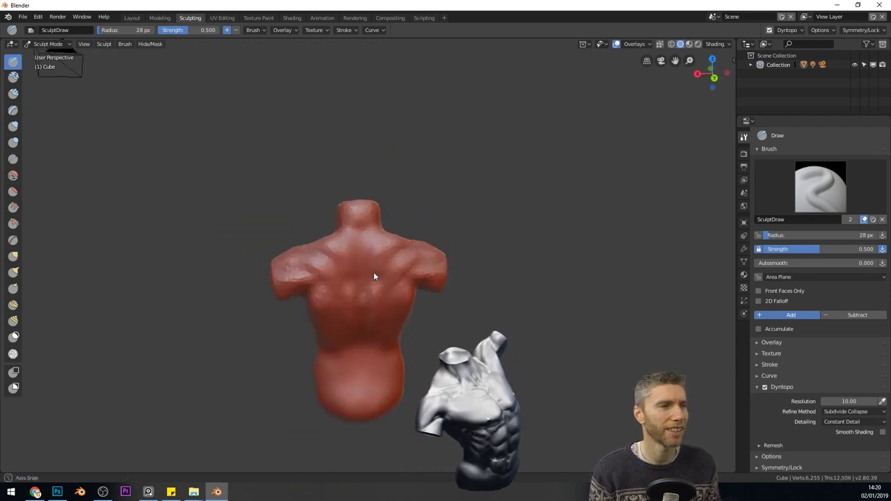
pyautogui.moveTo(361, 216)
pyautogui.mouseDown(button='middle')
pyautogui.moveTo(353, 249)
pyautogui.moveTo(458, 275)
pyautogui.moveTo(400, 342)
pyautogui.moveTo(418, 269)
pyautogui.moveTo(344, 279)
pyautogui.moveTo(507, 307)
pyautogui.mouseUp(button='middle')
# - Adjust the chest, armpit and shoulder shapes with the Snake Hook brush, raising its radius to 174 px
pyautogui.press('k')
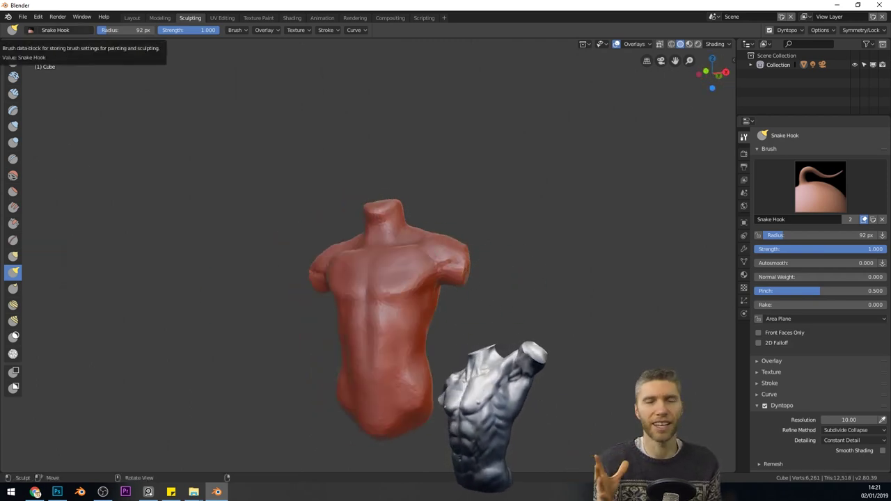
pyautogui.scroll(4, 460, 275)
pyautogui.moveTo(473, 296); pyautogui.dragTo(434, 306, button='middle')
pyautogui.press('f')
pyautogui.click(431, 279)
pyautogui.moveTo(411, 264); pyautogui.dragTo(425, 251)
pyautogui.moveTo(425, 250); pyautogui.dragTo(557, 279, button='middle')
pyautogui.press('f')
pyautogui.click(288, 263)
pyautogui.scroll(3, 416, 352)
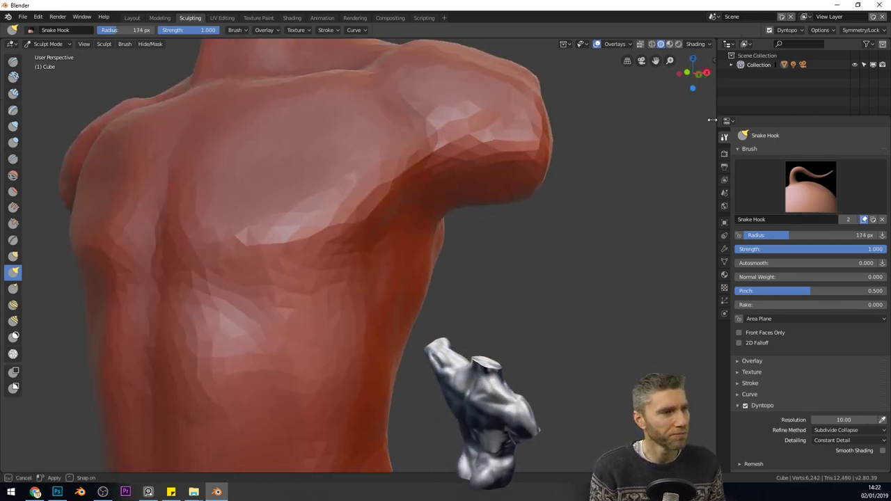
# - Enlarge the Outliner and Properties areas, split the Properties editor in two, and bring the Dyntopo settings into view in the second one
pyautogui.moveTo(800, 116); pyautogui.dragTo(801, 249)
pyautogui.moveTo(736, 202); pyautogui.dragTo(527, 207)
pyautogui.moveTo(887, 252); pyautogui.dragTo(718, 306)
pyautogui.scroll(-7, 799, 334)
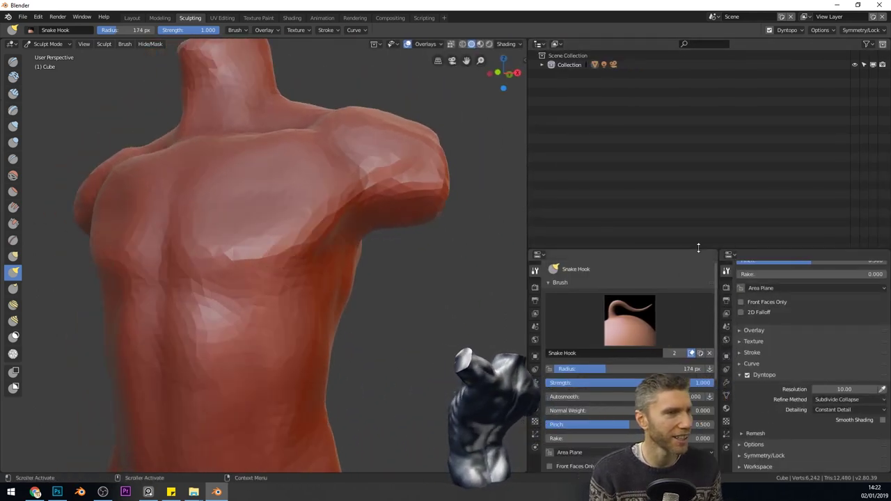
# - Change the Outliner area to a second 3D Viewport and frame the whole torso in it
pyautogui.click(538, 44)
pyautogui.click(557, 70)
pyautogui.moveTo(744, 160); pyautogui.dragTo(852, 51, button='middle')
pyautogui.scroll(-5, 776, 121)
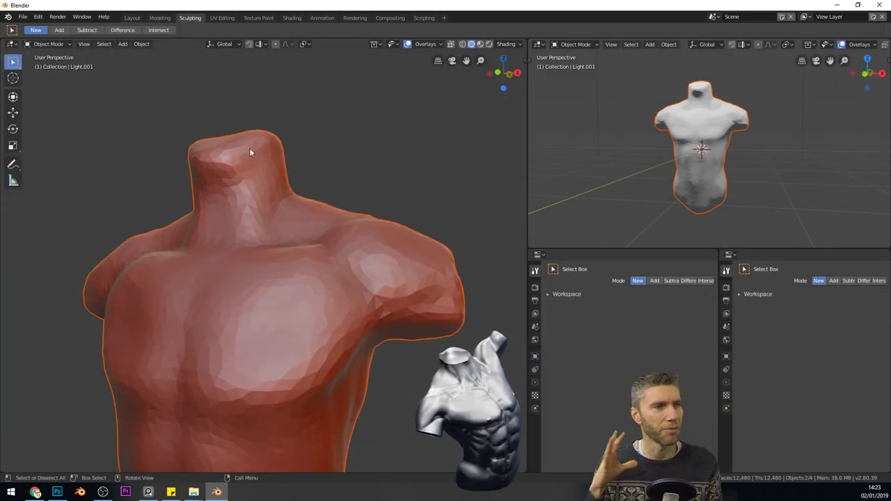
# - Return the torso to Sculpt Mode and turn Dyntopo back on
pyautogui.click(434, 263)
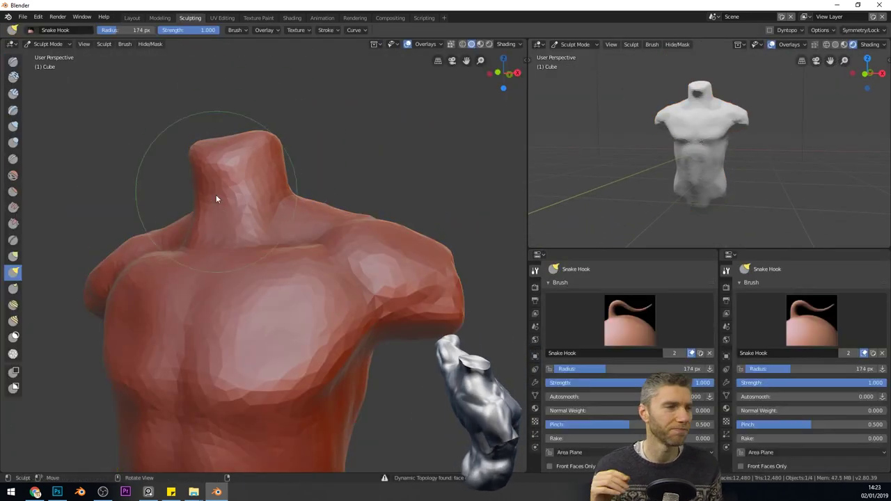
pyautogui.moveTo(216, 194); pyautogui.dragTo(339, 253, button='middle')
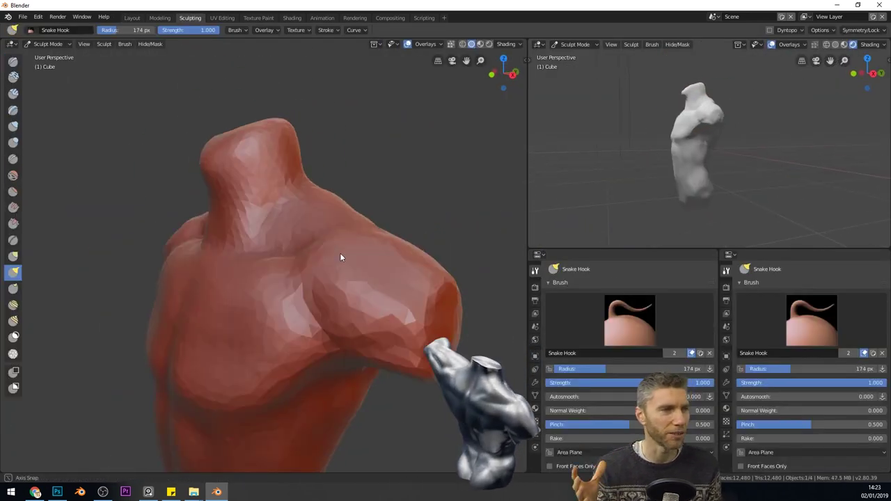
pyautogui.moveTo(738, 161)
pyautogui.mouseDown(button='middle')
pyautogui.moveTo(776, 136)
pyautogui.moveTo(540, 242)
pyautogui.mouseUp(button='middle')
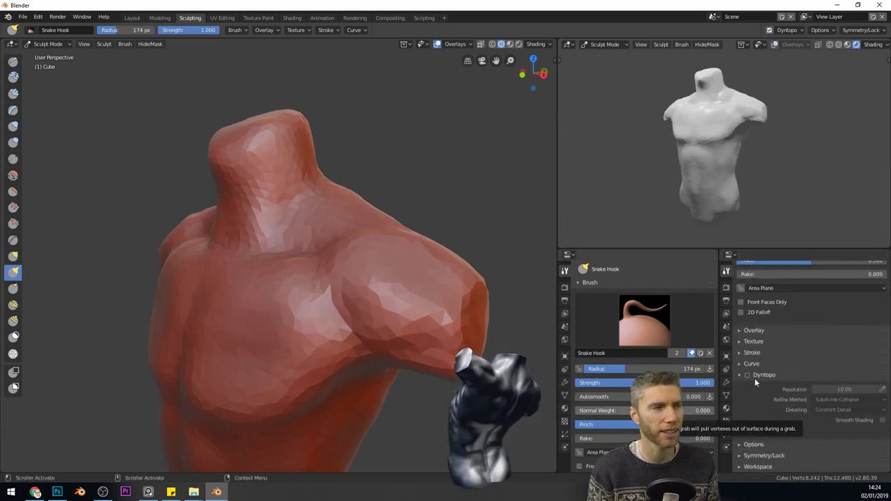
pyautogui.click(747, 376)
# - Reshape the shoulders and upper arms with the Snake Hook brush at a 111 px radius
pyautogui.moveTo(432, 292); pyautogui.dragTo(392, 322, button='middle')
pyautogui.press('f')
pyautogui.click(269, 280)
pyautogui.scroll(2, 343, 217)
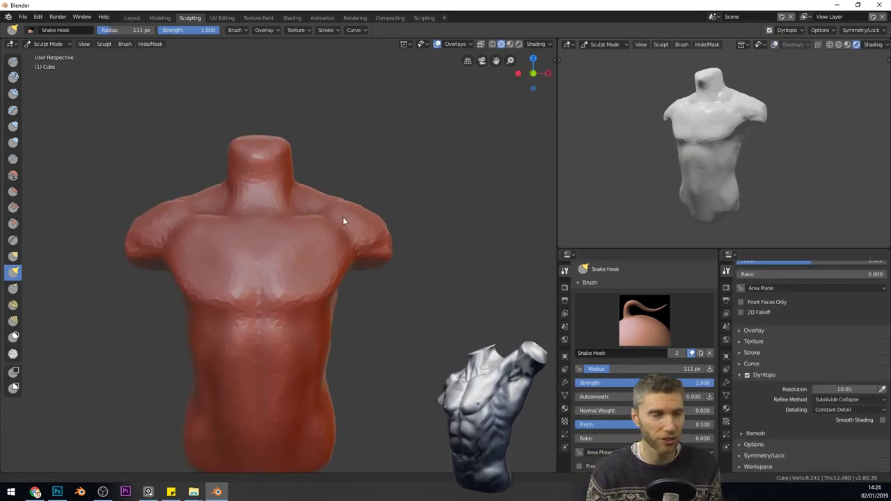
pyautogui.moveTo(342, 217)
pyautogui.mouseDown(button='middle')
pyautogui.moveTo(264, 193)
pyautogui.moveTo(312, 181)
pyautogui.moveTo(268, 191)
pyautogui.mouseUp(button='middle')
pyautogui.scroll(-3, 279, 195)
# - Switch the second viewport to LookDev shading and adjust its lighting options
pyautogui.click(868, 46)
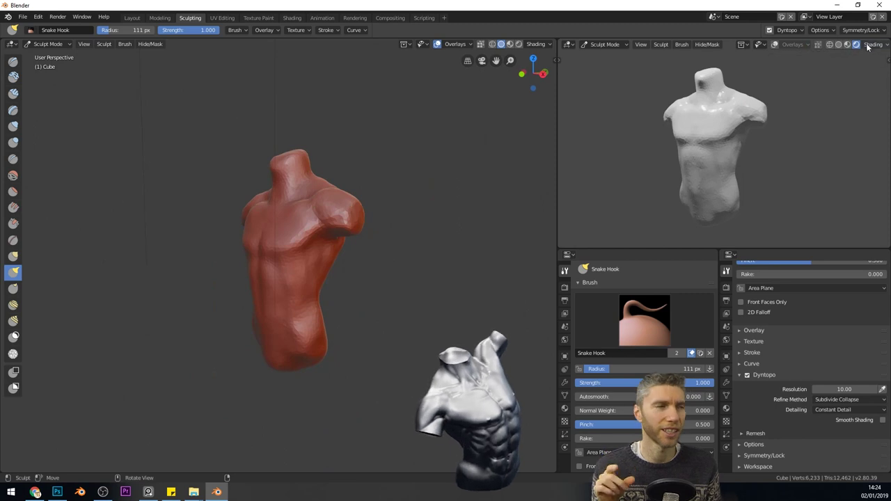
pyautogui.click(847, 45)
pyautogui.click(871, 45)
pyautogui.click(789, 74)
pyautogui.click(789, 83)
# - Pull the shoulder, upper arm and side of the back into shape with Snake Hook, enlarging its radius to 169 px
pyautogui.moveTo(362, 254); pyautogui.dragTo(417, 230, button='middle')
pyautogui.scroll(2, 395, 208)
pyautogui.scroll(3, 410, 199)
pyautogui.moveTo(487, 195)
pyautogui.mouseDown(button='middle')
pyautogui.moveTo(395, 183)
pyautogui.moveTo(474, 216)
pyautogui.mouseUp(button='middle')
pyautogui.moveTo(476, 166); pyautogui.dragTo(497, 173)
pyautogui.moveTo(376, 199)
pyautogui.mouseDown(button='middle')
pyautogui.moveTo(179, 193)
pyautogui.moveTo(376, 209)
pyautogui.mouseUp(button='middle')
pyautogui.press('f')
pyautogui.click(477, 218)
pyautogui.moveTo(477, 217)
pyautogui.mouseDown(button='middle')
pyautogui.moveTo(165, 205)
pyautogui.moveTo(295, 247)
pyautogui.moveTo(431, 262)
pyautogui.moveTo(248, 275)
pyautogui.moveTo(342, 243)
pyautogui.moveTo(316, 292)
pyautogui.moveTo(273, 254)
pyautogui.moveTo(290, 169)
pyautogui.moveTo(366, 193)
pyautogui.moveTo(251, 171)
pyautogui.moveTo(264, 178)
pyautogui.moveTo(215, 201)
pyautogui.moveTo(236, 230)
pyautogui.moveTo(229, 165)
pyautogui.moveTo(255, 265)
pyautogui.mouseUp(button='middle')
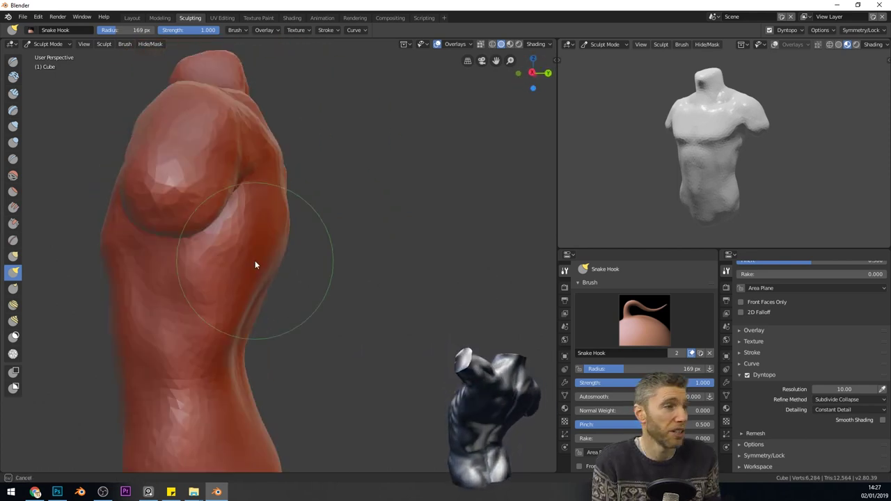
pyautogui.moveTo(254, 265); pyautogui.dragTo(331, 267, button='middle')
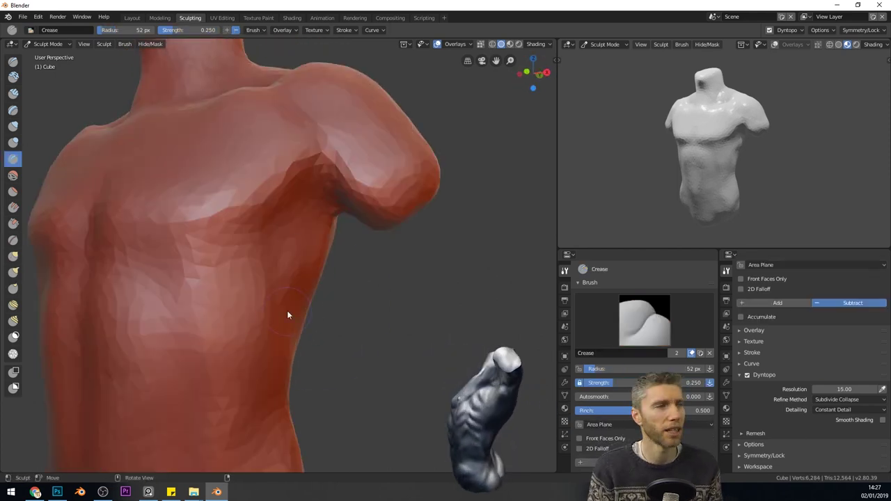
# - Define the chest edges, neck muscles and collarbones with the Draw and Crease brushes at a Dyntopo resolution of 15
pyautogui.moveTo(287, 315)
pyautogui.mouseDown(button='middle')
pyautogui.moveTo(206, 203)
pyautogui.moveTo(260, 225)
pyautogui.moveTo(234, 243)
pyautogui.moveTo(173, 125)
pyautogui.moveTo(240, 314)
pyautogui.moveTo(324, 293)
pyautogui.moveTo(273, 179)
pyautogui.moveTo(404, 191)
pyautogui.moveTo(392, 302)
pyautogui.mouseUp(button='middle')
pyautogui.press('x')
pyautogui.hotkey('shift', 'c')
pyautogui.scroll(5, 392, 301)
pyautogui.moveTo(226, 199)
pyautogui.mouseDown(button='middle')
pyautogui.moveTo(274, 245)
pyautogui.moveTo(216, 165)
pyautogui.moveTo(274, 123)
pyautogui.moveTo(234, 211)
pyautogui.mouseUp(button='middle')
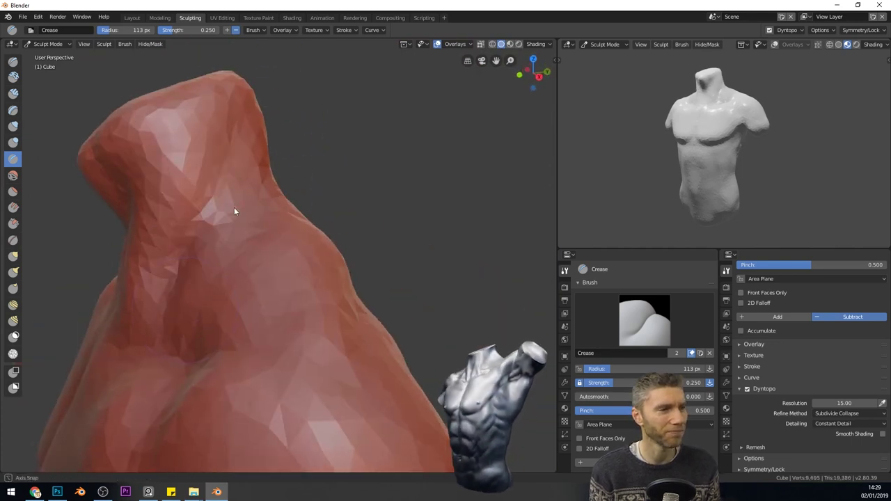
pyautogui.moveTo(238, 155)
pyautogui.mouseDown(button='middle')
pyautogui.moveTo(269, 278)
pyautogui.moveTo(163, 313)
pyautogui.moveTo(294, 244)
pyautogui.moveTo(373, 263)
pyautogui.mouseUp(button='middle')
pyautogui.press('x')
pyautogui.scroll(-6, 381, 317)
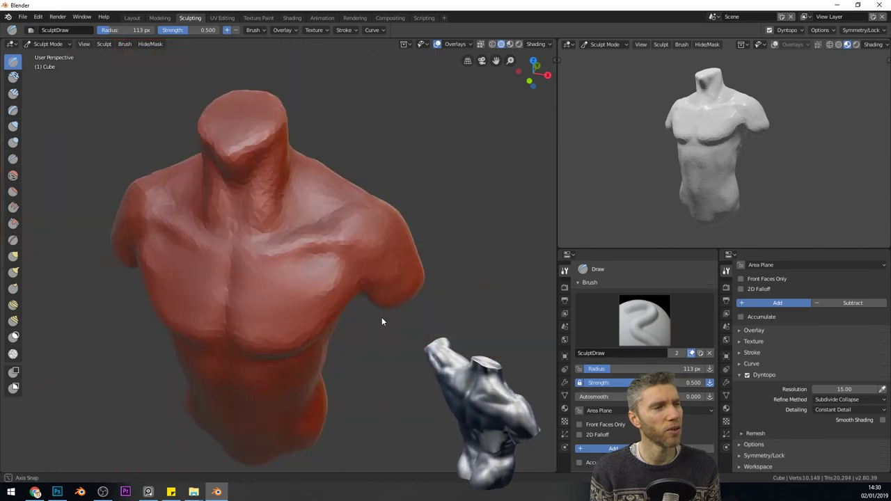
# - Refine the collarbone and upper chest with the Draw brush at a 66 px radius, adding and carving volume
pyautogui.scroll(6, 389, 328)
pyautogui.moveTo(388, 329); pyautogui.dragTo(259, 200, button='middle')
pyautogui.press('f')
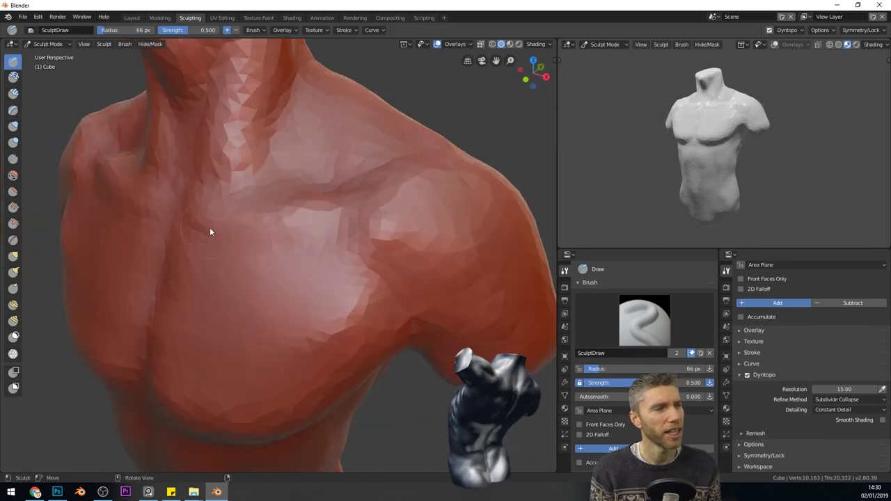
pyautogui.moveTo(307, 223)
pyautogui.keyDown('ctrl'); pyautogui.mouseDown(button='middle')
pyautogui.moveTo(311, 346)
pyautogui.moveTo(299, 226)
pyautogui.mouseUp(button='middle'); pyautogui.keyUp('ctrl')
pyautogui.moveTo(300, 226)
pyautogui.mouseDown(button='middle')
pyautogui.moveTo(341, 219)
pyautogui.moveTo(372, 240)
pyautogui.mouseUp(button='middle')
# - Sculpt the neck tendons, throat notch and collarbone ridges with the Draw brush at a 34 px radius
pyautogui.press('f')
pyautogui.click(352, 221)
pyautogui.moveTo(331, 219); pyautogui.dragTo(275, 272)
pyautogui.moveTo(335, 181)
pyautogui.keyDown('ctrl'); pyautogui.mouseDown(button='middle')
pyautogui.moveTo(353, 225)
pyautogui.moveTo(258, 229)
pyautogui.mouseUp(button='middle'); pyautogui.keyUp('ctrl')
pyautogui.scroll(3, 353, 224)
pyautogui.scroll(-4, 242, 260)
pyautogui.scroll(3, 280, 174)
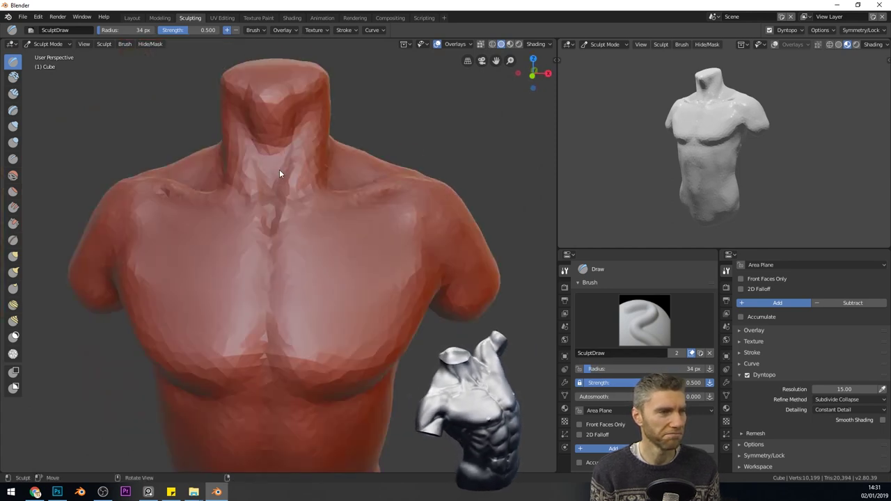
pyautogui.scroll(-3, 342, 325)
pyautogui.moveTo(342, 325)
pyautogui.mouseDown(button='middle')
pyautogui.moveTo(341, 273)
pyautogui.moveTo(358, 222)
pyautogui.moveTo(409, 142)
pyautogui.mouseUp(button='middle')
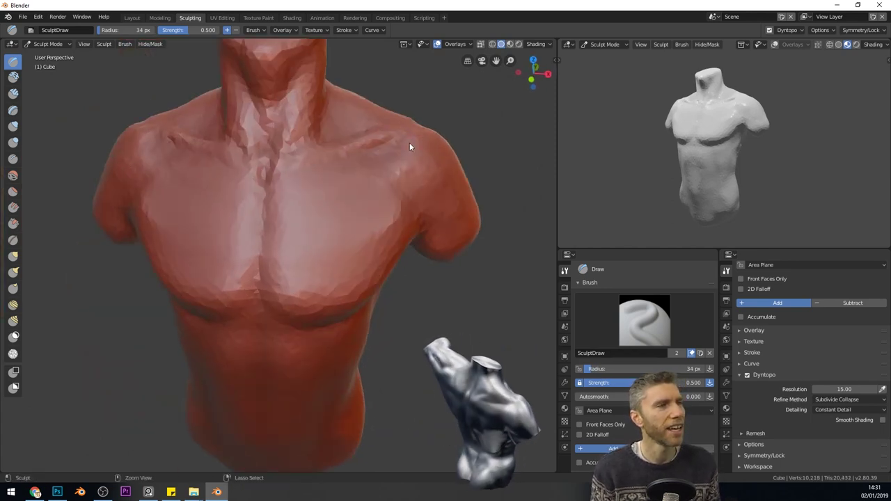
# - Carve the navel and first upper abdominal divisions with the Draw brush at a 12 px radius
pyautogui.moveTo(376, 278); pyautogui.dragTo(354, 202, button='middle')
pyautogui.press('f')
pyautogui.scroll(-3, 366, 300)
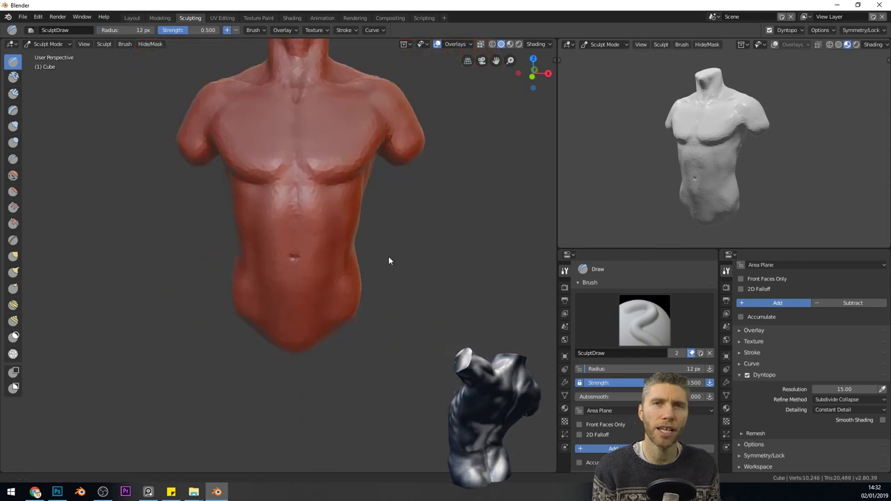
pyautogui.scroll(3, 387, 258)
pyautogui.moveTo(388, 257); pyautogui.dragTo(300, 168, button='middle')
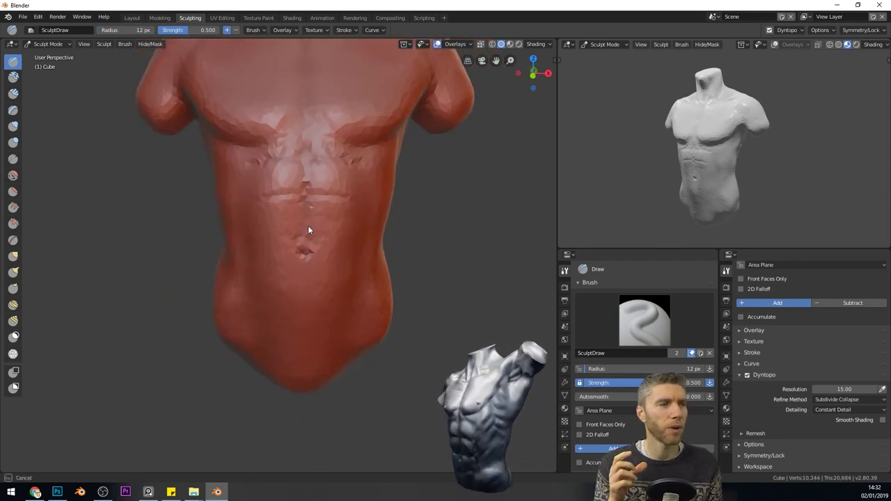
# - Define the abdominal segments, ribs and side muscles with the 12 px Draw brush, and refine the mesh at a Dyntopo resolution of 25
pyautogui.scroll(-3, 326, 297)
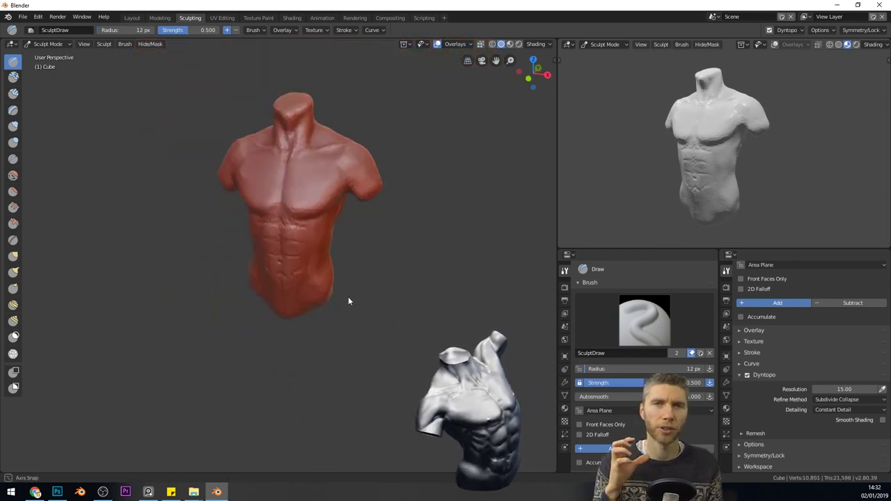
pyautogui.scroll(3, 348, 298)
pyautogui.moveTo(348, 298); pyautogui.dragTo(328, 196, button='middle')
pyautogui.moveTo(339, 136)
pyautogui.mouseDown(button='middle')
pyautogui.moveTo(353, 179)
pyautogui.moveTo(339, 146)
pyautogui.mouseUp(button='middle')
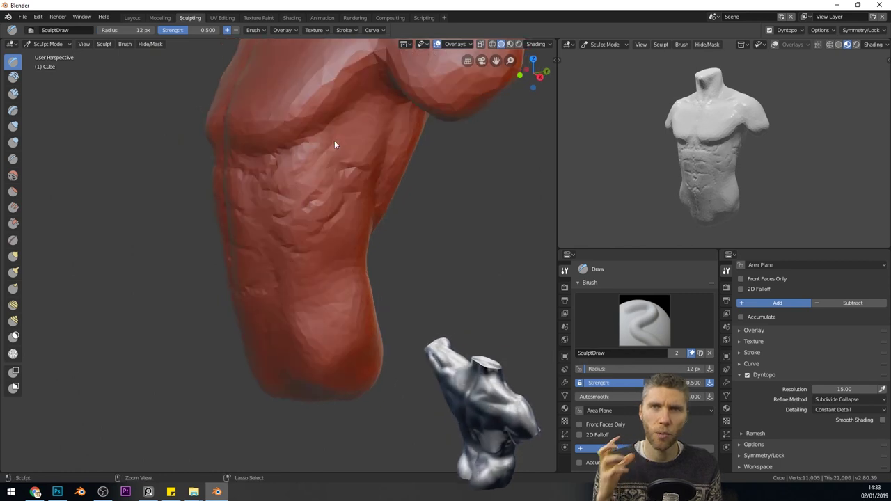
pyautogui.scroll(-3, 387, 311)
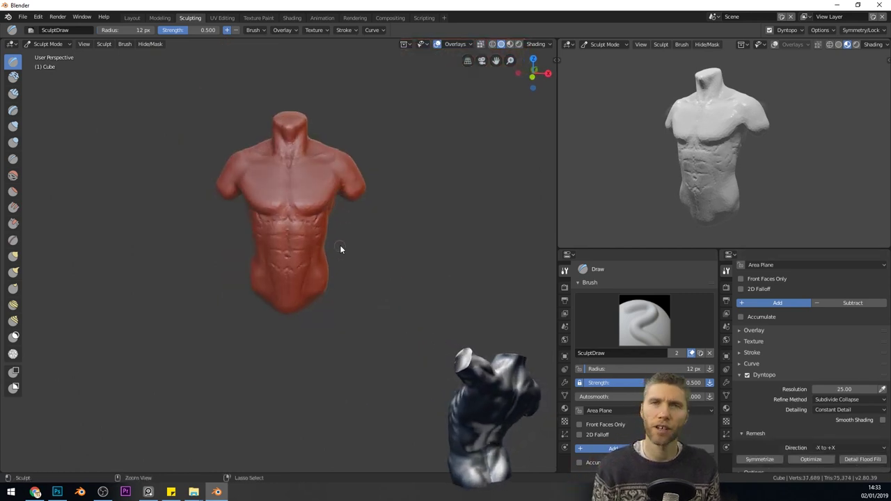
# - Build up the abdominal, rib and hip muscles with the Draw brush at a 30 px radius
pyautogui.scroll(4, 339, 249)
pyautogui.hotkey('shift', 'c')
pyautogui.moveTo(309, 86); pyautogui.dragTo(246, 272, button='middle')
pyautogui.moveTo(311, 124)
pyautogui.mouseDown(button='middle')
pyautogui.moveTo(364, 185)
pyautogui.moveTo(404, 199)
pyautogui.moveTo(402, 144)
pyautogui.moveTo(356, 259)
pyautogui.moveTo(418, 317)
pyautogui.moveTo(388, 233)
pyautogui.moveTo(331, 260)
pyautogui.moveTo(318, 355)
pyautogui.moveTo(411, 334)
pyautogui.moveTo(391, 365)
pyautogui.moveTo(405, 313)
pyautogui.moveTo(381, 364)
pyautogui.mouseUp(button='middle')
pyautogui.press('x')
pyautogui.press('f')
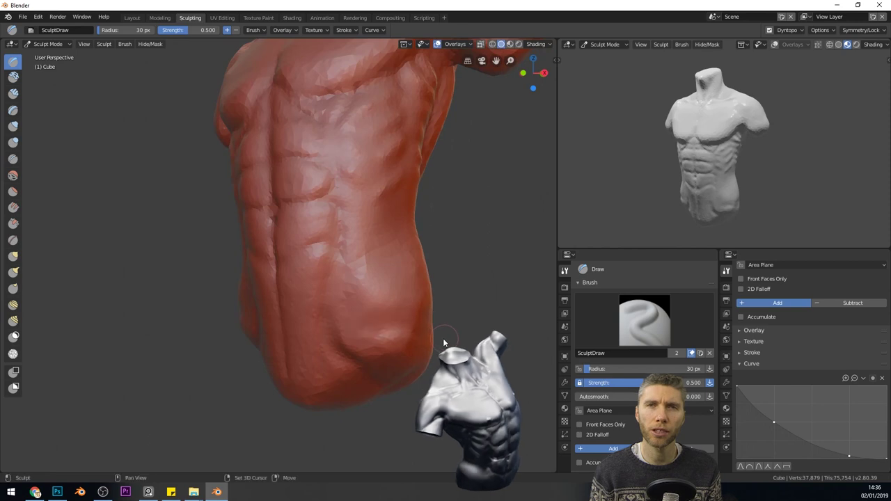
pyautogui.moveTo(444, 341)
pyautogui.mouseDown(button='middle')
pyautogui.moveTo(416, 329)
pyautogui.moveTo(444, 315)
pyautogui.moveTo(318, 250)
pyautogui.moveTo(416, 344)
pyautogui.moveTo(341, 327)
pyautogui.mouseUp(button='middle')
# - Sharpen the folds of the chest and armpit with the Crease brush at a 67 px radius and 0.250 strength
pyautogui.scroll(-5, 318, 250)
pyautogui.scroll(4, 341, 327)
pyautogui.click(13, 160)
pyautogui.moveTo(352, 240); pyautogui.dragTo(332, 293)
pyautogui.moveTo(331, 294); pyautogui.dragTo(369, 282, button='middle')
pyautogui.scroll(3, 369, 281)
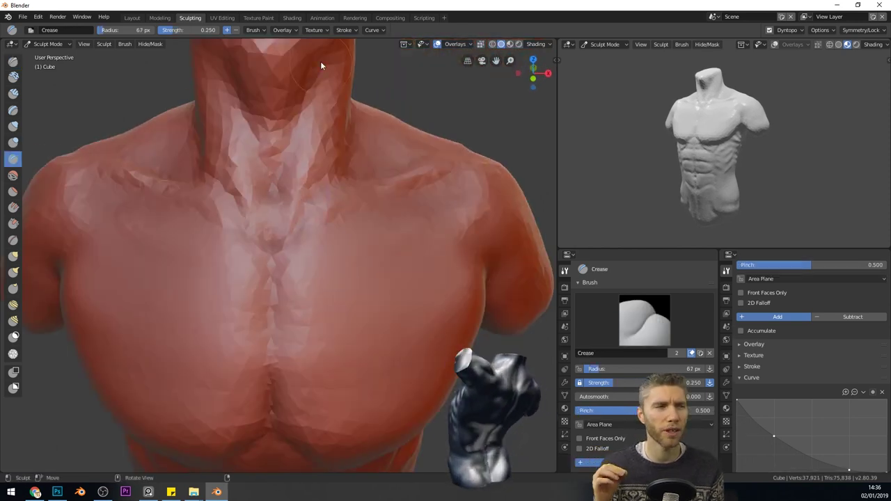
pyautogui.moveTo(320, 65); pyautogui.dragTo(175, 213, button='middle')
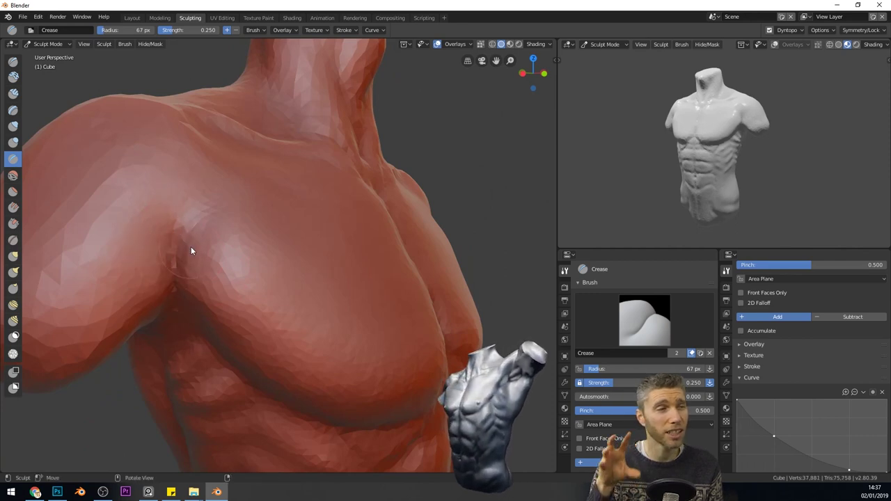
pyautogui.scroll(-5, 346, 280)
# - Carve the spine groove with a 30 px Crease brush and shape the back muscles with a 43 px Draw brush
pyautogui.moveTo(346, 281)
pyautogui.mouseDown(button='middle')
pyautogui.moveTo(343, 289)
pyautogui.moveTo(341, 265)
pyautogui.mouseUp(button='middle')
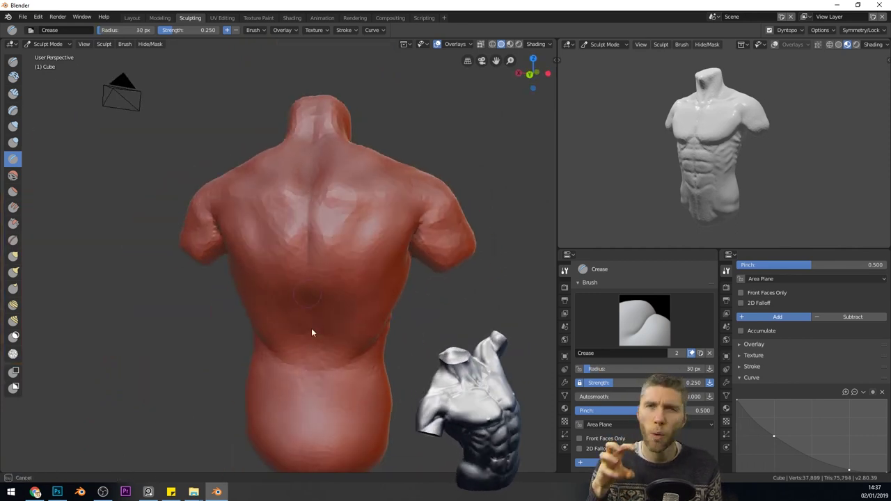
pyautogui.moveTo(311, 333); pyautogui.dragTo(322, 362, button='middle')
pyautogui.click(13, 62)
pyautogui.moveTo(294, 396)
pyautogui.mouseDown(button='middle')
pyautogui.moveTo(270, 380)
pyautogui.moveTo(305, 390)
pyautogui.moveTo(279, 358)
pyautogui.moveTo(309, 318)
pyautogui.moveTo(302, 243)
pyautogui.moveTo(282, 180)
pyautogui.moveTo(320, 275)
pyautogui.mouseUp(button='middle')
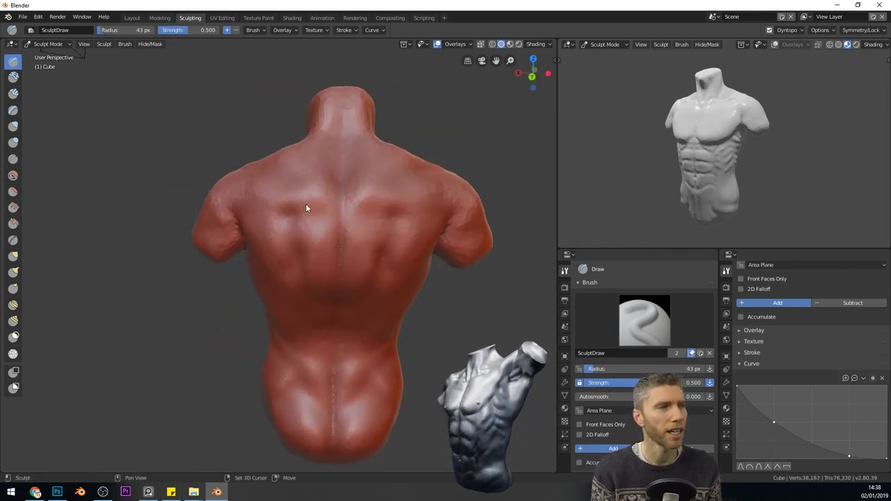
pyautogui.moveTo(305, 207); pyautogui.dragTo(358, 190, button='middle')
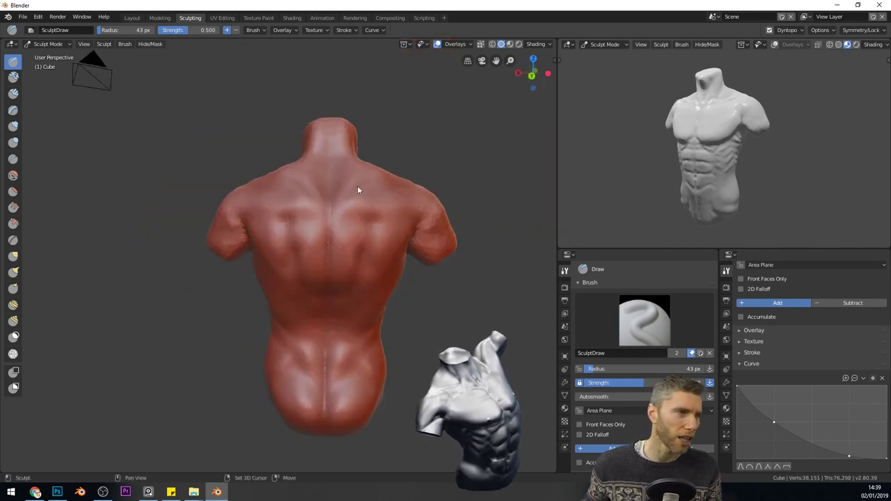
# - Refine the back of the neck, the shoulder blades and the upper arm with the Draw brush at a 43 px radius
pyautogui.scroll(4, 345, 171)
pyautogui.scroll(-5, 348, 268)
pyautogui.scroll(5, 321, 195)
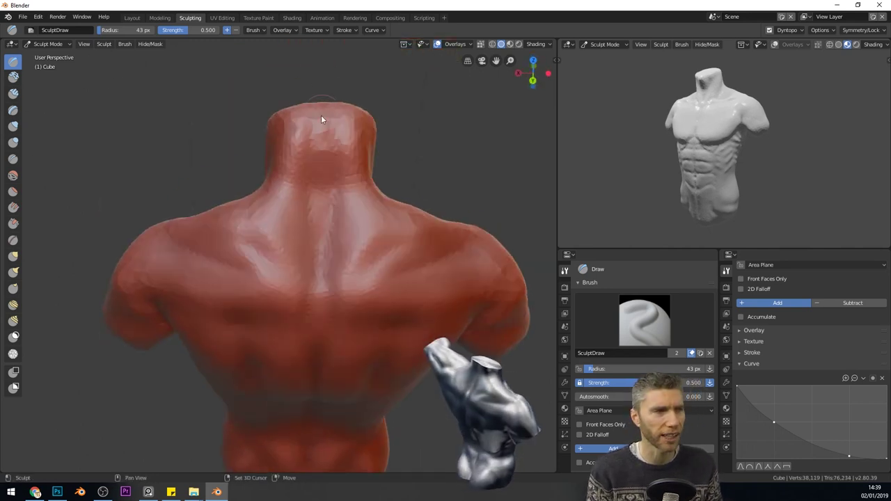
pyautogui.moveTo(321, 115); pyautogui.dragTo(306, 181, button='middle')
pyautogui.moveTo(198, 301); pyautogui.dragTo(195, 311)
pyautogui.moveTo(196, 315)
pyautogui.mouseDown(button='middle')
pyautogui.moveTo(238, 303)
pyautogui.moveTo(184, 355)
pyautogui.moveTo(265, 275)
pyautogui.moveTo(358, 302)
pyautogui.mouseUp(button='middle')
pyautogui.scroll(2, 355, 296)
pyautogui.moveTo(350, 283); pyautogui.dragTo(328, 300)
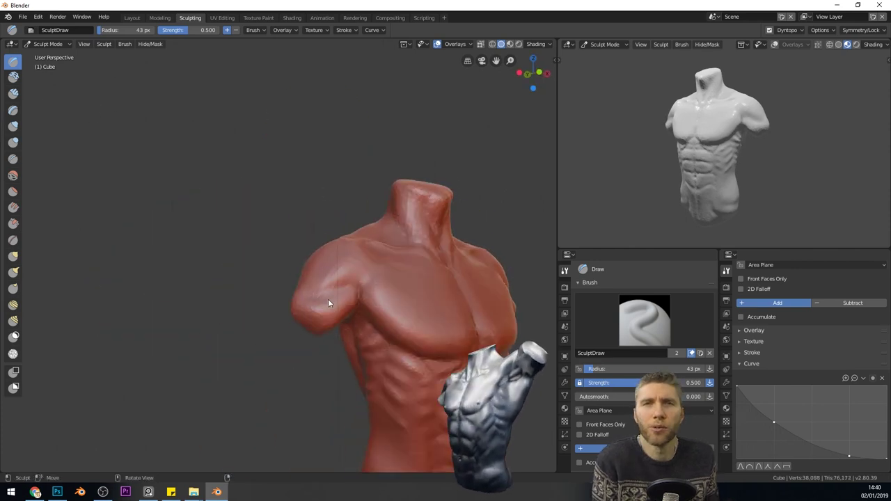
# - Refine the front of the shoulder and torso with the Draw brush at a 43 px radius
pyautogui.moveTo(327, 300); pyautogui.dragTo(337, 282, button='middle')
pyautogui.scroll(1, 337, 283)
pyautogui.scroll(3, 362, 313)
pyautogui.scroll(-7, 387, 371)
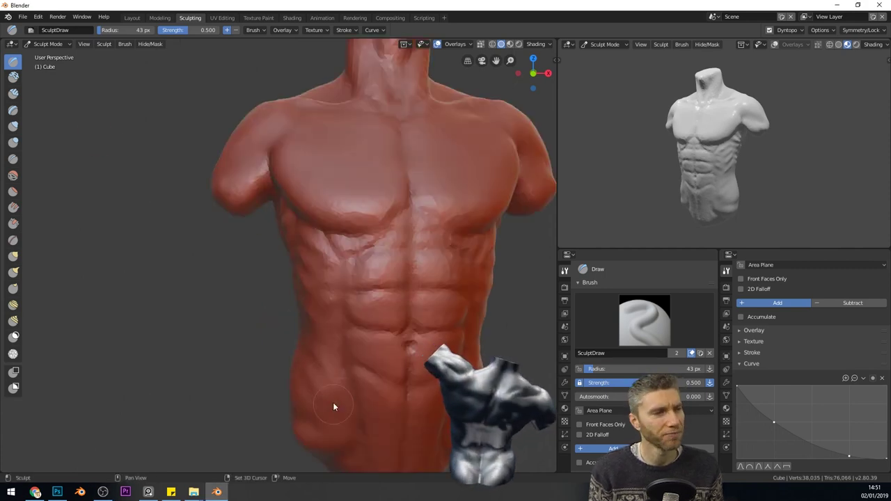
# - Sculpt the hip and lower side of the torso with the Draw brush at a 68 px radius
pyautogui.scroll(-3, 332, 407)
pyautogui.moveTo(329, 339); pyautogui.dragTo(353, 378, button='middle')
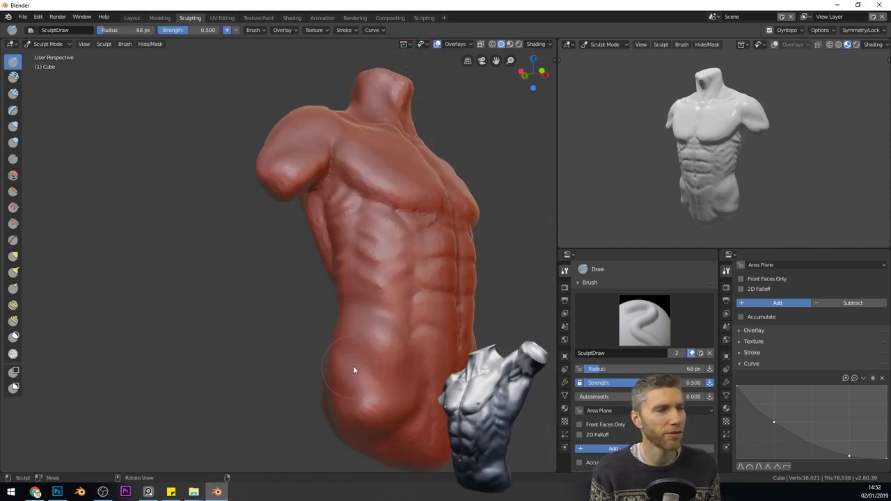
pyautogui.moveTo(405, 350); pyautogui.dragTo(317, 417, button='middle')
pyautogui.scroll(-3, 337, 398)
pyautogui.scroll(3, 363, 382)
pyautogui.moveTo(363, 382); pyautogui.dragTo(341, 353, button='middle')
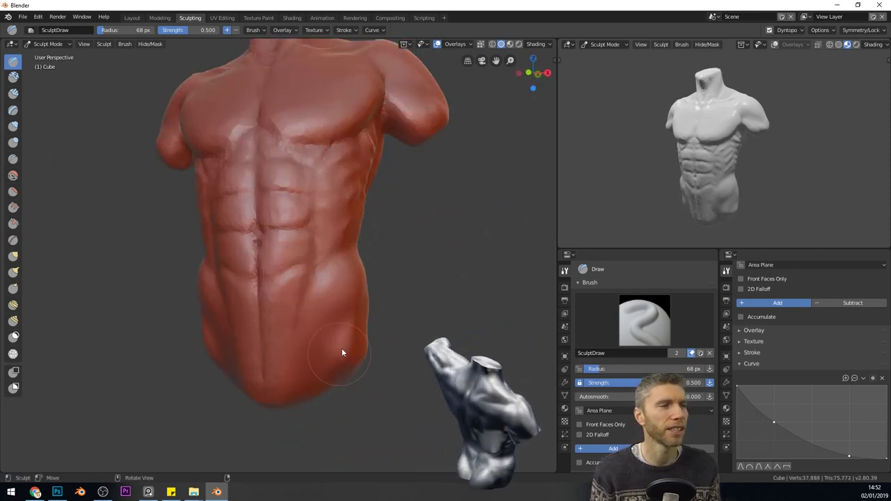
# - Smooth out the hip and lower abdomen volumes with the Draw brush at a 113 px radius
pyautogui.scroll(-3, 304, 418)
pyautogui.moveTo(304, 418)
pyautogui.mouseDown(button='middle')
pyautogui.moveTo(332, 380)
pyautogui.moveTo(352, 328)
pyautogui.moveTo(329, 326)
pyautogui.moveTo(302, 358)
pyautogui.moveTo(365, 334)
pyautogui.mouseUp(button='middle')
pyautogui.scroll(3, 333, 380)
pyautogui.press('f')
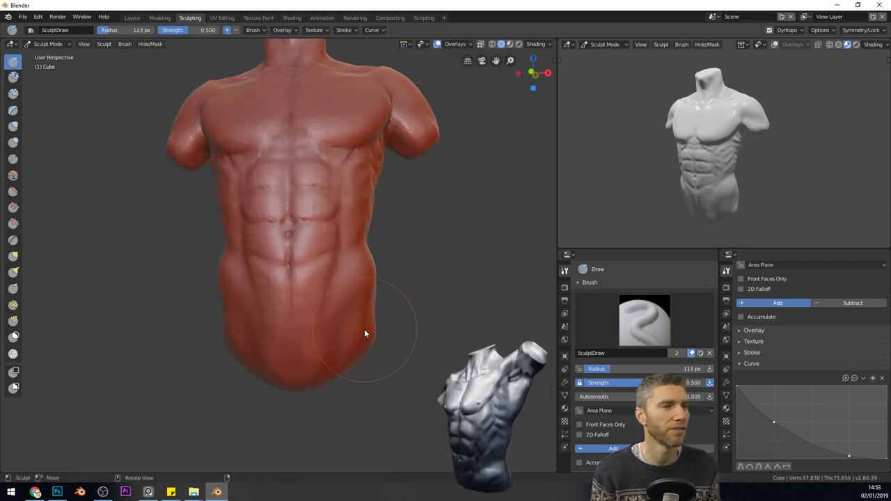
pyautogui.press('f')
pyautogui.click(323, 342)
# - Continue shaping the hips, pelvis and lower abdomen with the Draw brush, adjusting its radius
pyautogui.scroll(-3, 310, 355)
pyautogui.moveTo(309, 355)
pyautogui.mouseDown(button='middle')
pyautogui.moveTo(381, 365)
pyautogui.moveTo(367, 392)
pyautogui.moveTo(340, 376)
pyautogui.moveTo(278, 387)
pyautogui.moveTo(304, 392)
pyautogui.moveTo(312, 339)
pyautogui.moveTo(351, 305)
pyautogui.moveTo(327, 351)
pyautogui.mouseUp(button='middle')
pyautogui.scroll(-2, 366, 392)
pyautogui.scroll(2, 367, 392)
pyautogui.press('f')
pyautogui.click(346, 393)
pyautogui.moveTo(25, 72); pyautogui.dragTo(325, 338, button='middle')
pyautogui.moveTo(283, 372)
pyautogui.mouseDown(button='middle')
pyautogui.moveTo(261, 377)
pyautogui.moveTo(318, 385)
pyautogui.moveTo(246, 346)
pyautogui.moveTo(259, 357)
pyautogui.moveTo(372, 348)
pyautogui.moveTo(275, 321)
pyautogui.moveTo(394, 338)
pyautogui.moveTo(392, 358)
pyautogui.moveTo(359, 274)
pyautogui.moveTo(380, 271)
pyautogui.mouseUp(button='middle')
# - Adjust the torso silhouette and pull the neck into shape with Snake Hook at a 166 px radius
pyautogui.press('k')
pyautogui.scroll(3, 246, 346)
pyautogui.press('f')
pyautogui.scroll(-5, 259, 361)
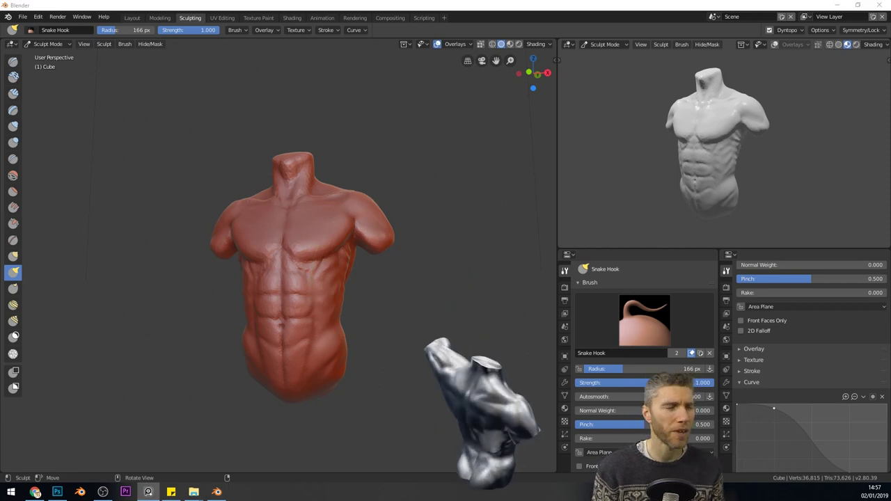
pyautogui.scroll(4, 376, 250)
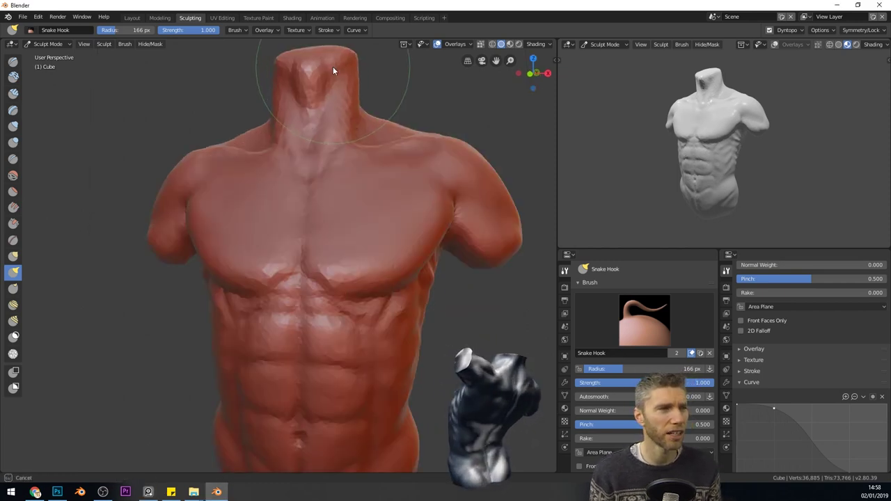
pyautogui.moveTo(334, 69); pyautogui.dragTo(328, 74)
pyautogui.scroll(-5, 334, 139)
# - Correct the proportions of the waist and side with the 166 px Snake Hook brush
pyautogui.moveTo(348, 293); pyautogui.dragTo(362, 306, button='middle')
pyautogui.scroll(3, 350, 272)
pyautogui.scroll(5, 362, 268)
pyautogui.moveTo(368, 306); pyautogui.dragTo(380, 337)
pyautogui.scroll(-3, 410, 333)
pyautogui.moveTo(380, 337); pyautogui.dragTo(397, 342, button='middle')
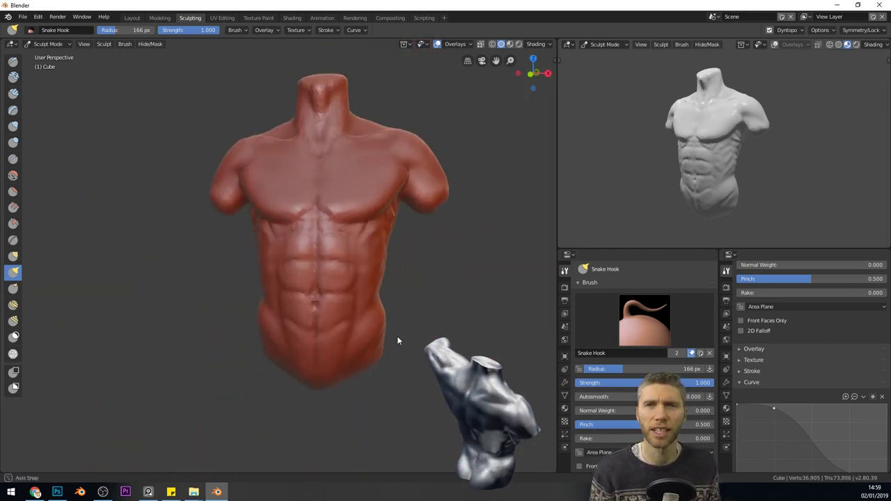
# - Save the sculpt as torso 1 shape.blend and set up a front orthographic view in Object Mode for adding a rig
pyautogui.hotkey('ctrl', 'shift', 's')
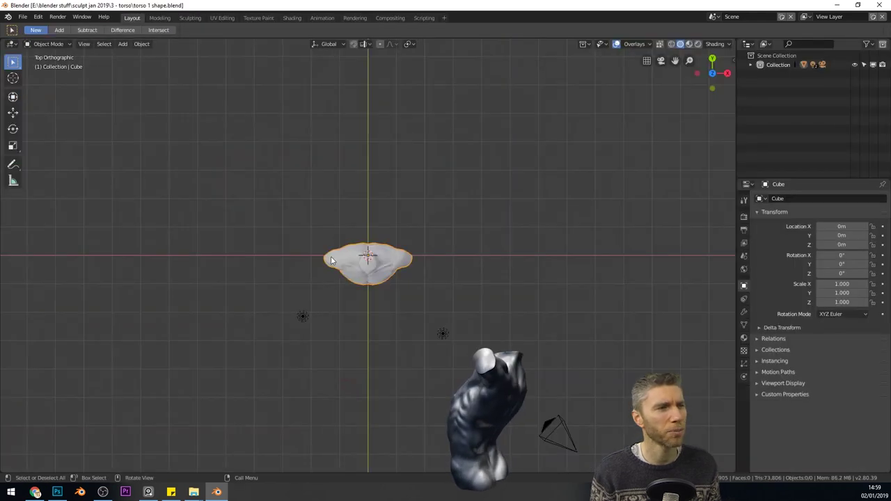
pyautogui.press('KP_1')
pyautogui.hotkey('shift', 'a')
pyautogui.moveTo(352, 358)
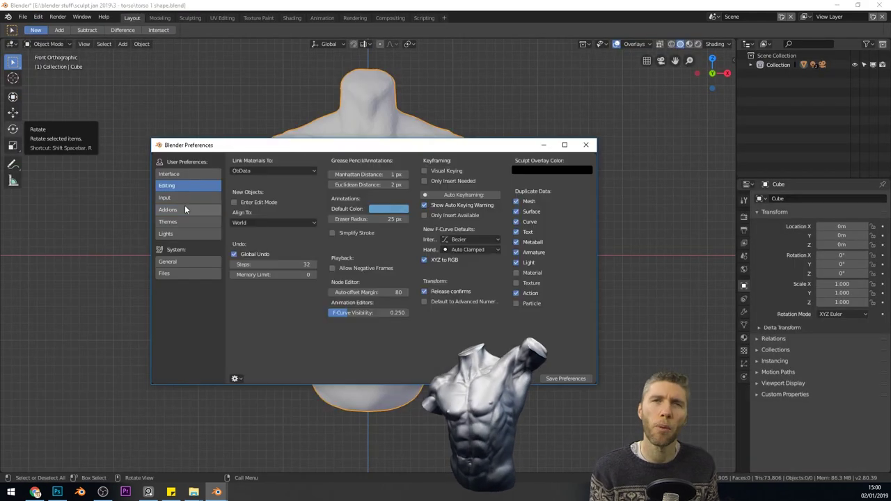
# - Enable the rigging add-on, add a human metarig scaled to 4.469 and place it at Z -5.8655 m over the torso
pyautogui.click(185, 205)
pyautogui.scroll(-5, 395, 294)
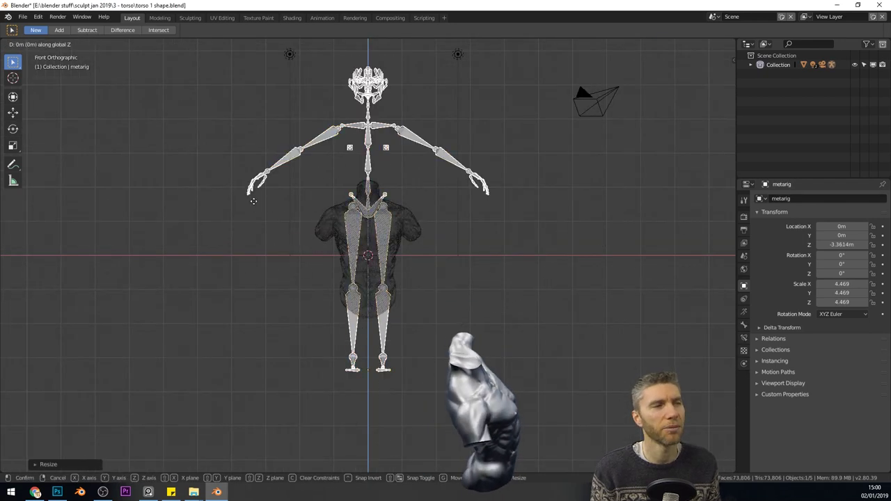
pyautogui.click(337, 300)
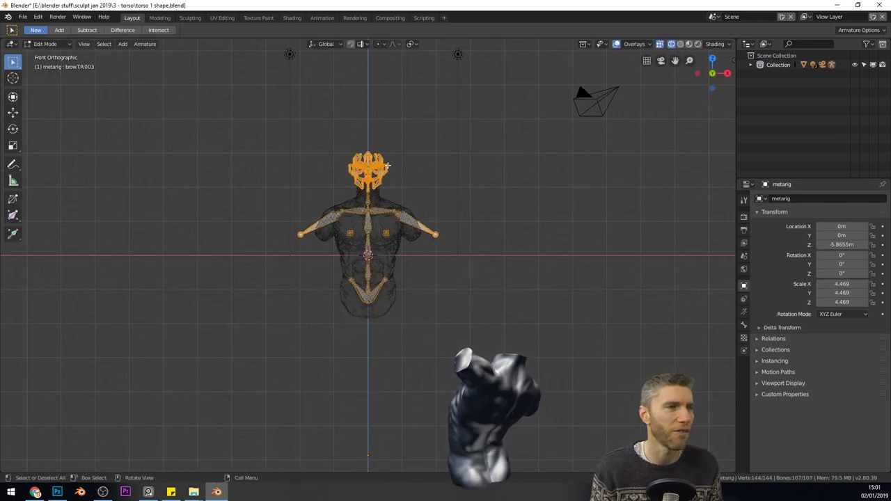
# - Delete the metarig's surplus face bones and fit the remaining spine, shoulder, arm and pelvis bones inside the torso
pyautogui.click(416, 178)
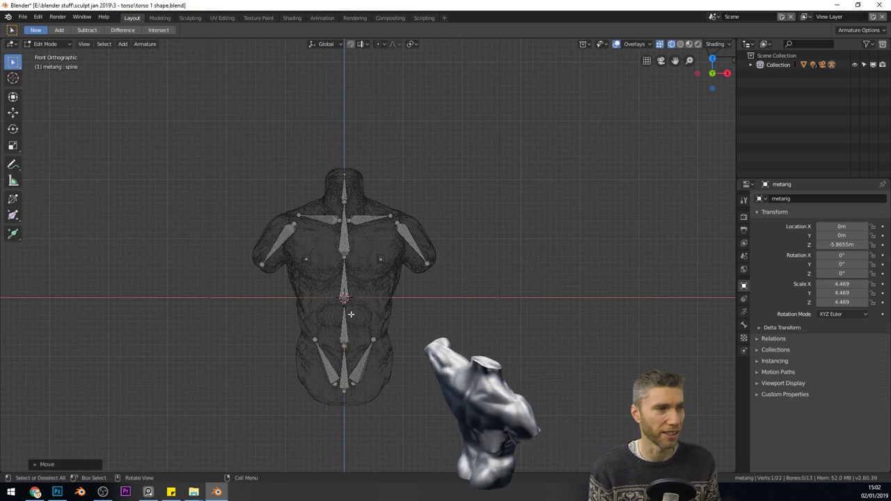
pyautogui.press('Tab')
pyautogui.press('KP_3')
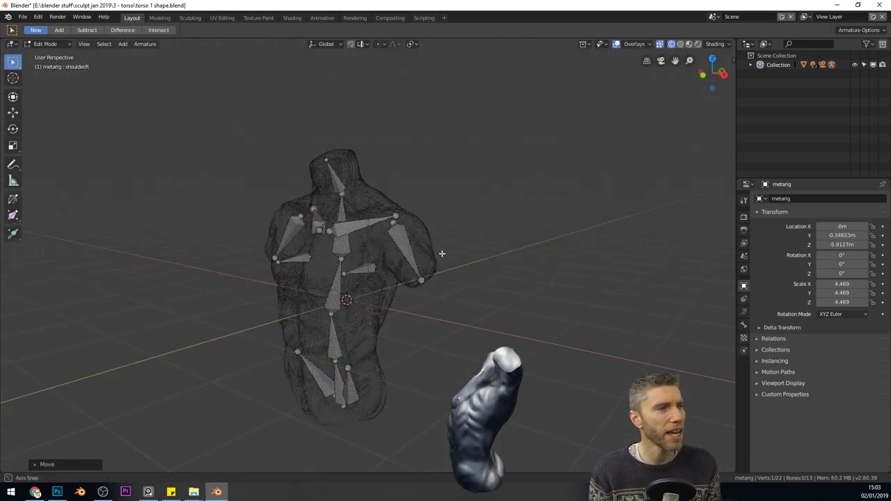
# - Check the depth fit of the shoulder and spine bones inside the torso, and save the file as torso bones.blend
pyautogui.moveTo(441, 253); pyautogui.dragTo(483, 253, button='middle')
pyautogui.press('KP_1')
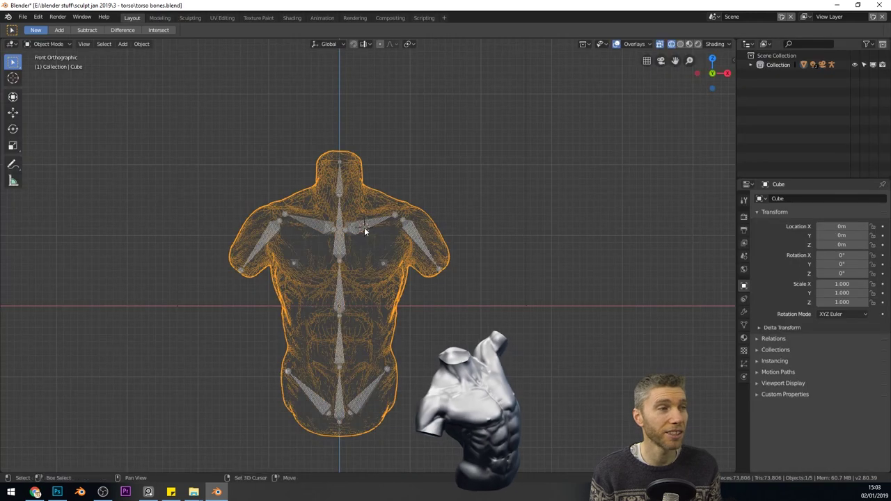
# - Parent the torso mesh to the metarig and rotate an upper-arm bone in Pose Mode to raise one arm
pyautogui.click(429, 275)
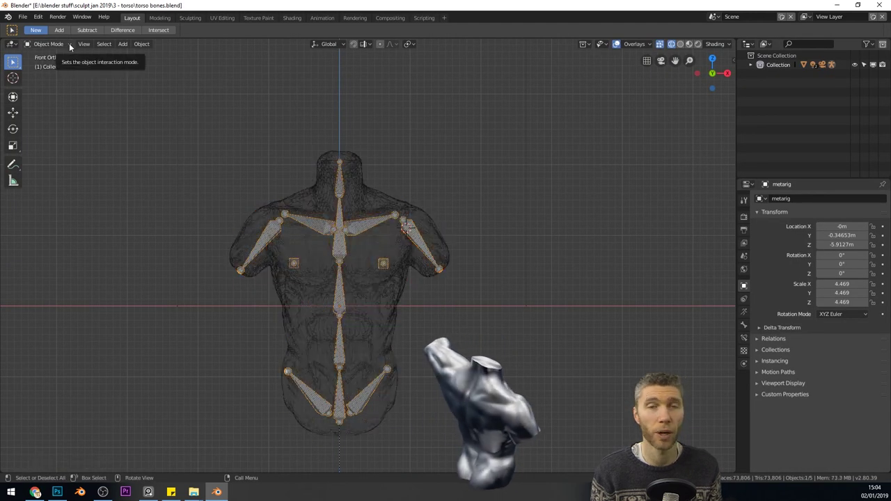
pyautogui.click(339, 284)
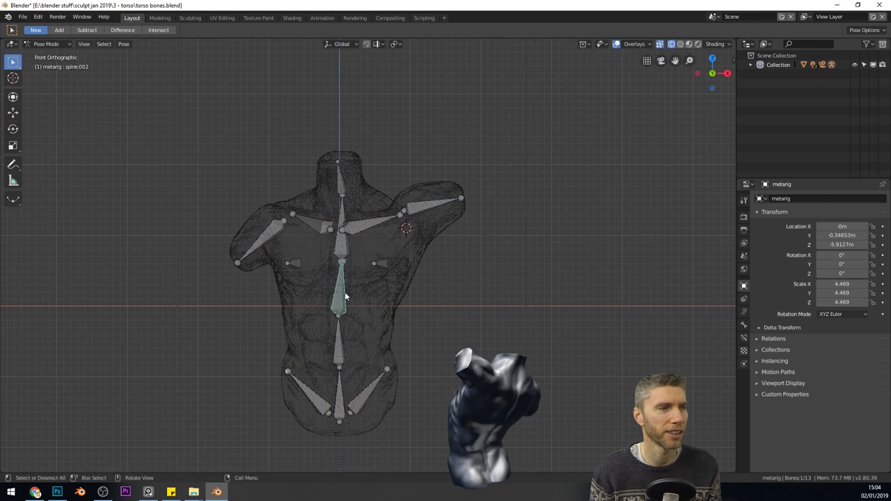
# - Rotate the spine bones spine.002 and spine.003 to twist the upper body, and save the file as torso posed.blend
pyautogui.moveTo(339, 284); pyautogui.dragTo(482, 297, button='middle')
pyautogui.press('r')
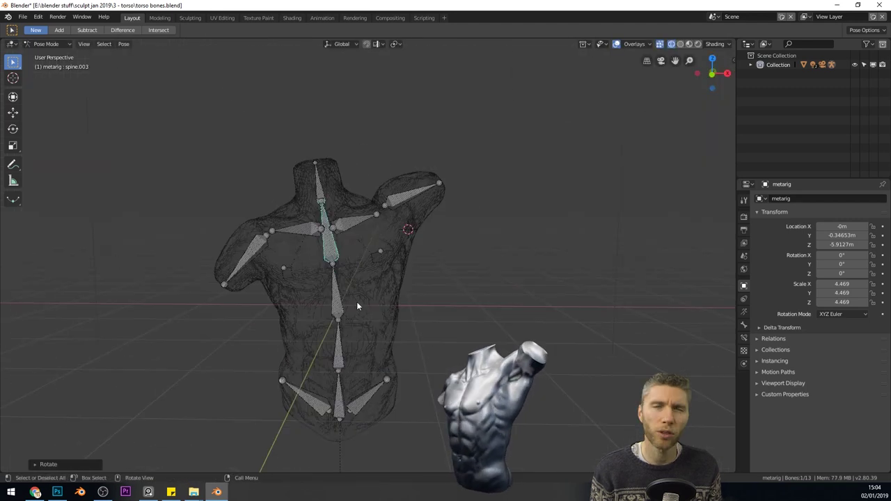
pyautogui.press('r')
pyautogui.moveTo(418, 285); pyautogui.dragTo(462, 278, button='middle')
pyautogui.hotkey('ctrl', 'o')
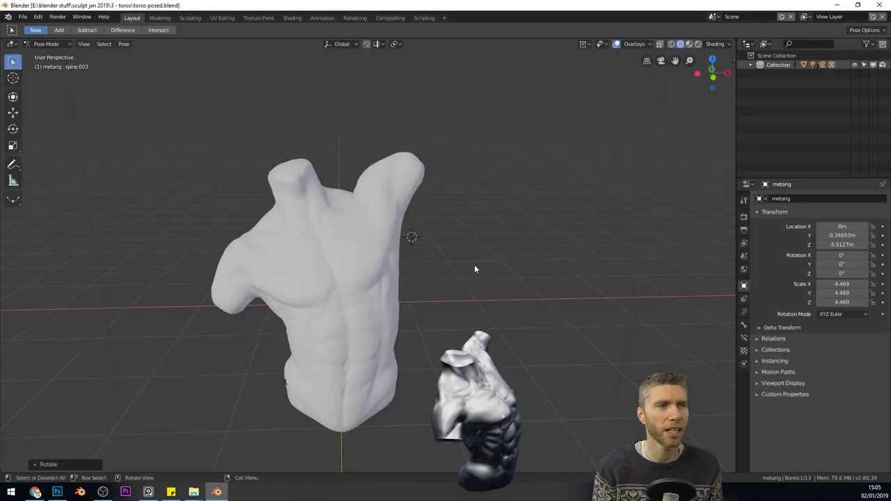
# - Return the posed torso to Sculpt Mode with Dyntopo enabled at a resolution of 25 and Constant Detail
pyautogui.moveTo(476, 266); pyautogui.dragTo(513, 211, button='middle')
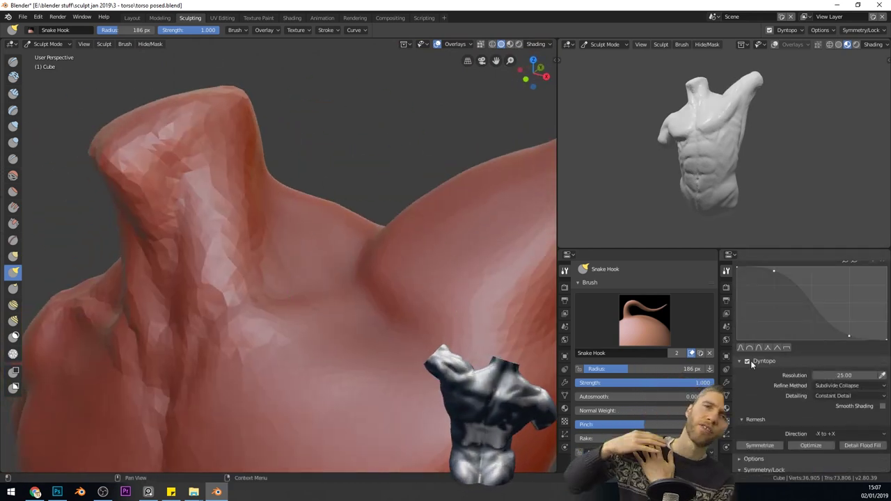
pyautogui.scroll(-4, 382, 231)
pyautogui.moveTo(381, 231)
pyautogui.mouseDown(button='middle')
pyautogui.moveTo(273, 217)
pyautogui.moveTo(321, 334)
pyautogui.moveTo(362, 303)
pyautogui.mouseUp(button='middle')
pyautogui.scroll(-4, 321, 334)
pyautogui.scroll(3, 359, 255)
pyautogui.scroll(3, 359, 255)
# - Define the armpit and underside of the raised arm with the Crease brush at a 122 px radius
pyautogui.moveTo(359, 255)
pyautogui.mouseDown(button='middle')
pyautogui.moveTo(206, 256)
pyautogui.moveTo(310, 298)
pyautogui.moveTo(326, 280)
pyautogui.moveTo(278, 229)
pyautogui.moveTo(341, 257)
pyautogui.moveTo(241, 332)
pyautogui.moveTo(211, 239)
pyautogui.moveTo(173, 223)
pyautogui.moveTo(143, 235)
pyautogui.moveTo(274, 293)
pyautogui.moveTo(211, 174)
pyautogui.moveTo(378, 255)
pyautogui.moveTo(255, 231)
pyautogui.moveTo(218, 247)
pyautogui.moveTo(166, 160)
pyautogui.mouseUp(button='middle')
pyautogui.hotkey('shift', 'c')
pyautogui.moveTo(208, 329)
pyautogui.mouseDown(button='middle')
pyautogui.moveTo(252, 269)
pyautogui.moveTo(378, 142)
pyautogui.moveTo(275, 230)
pyautogui.moveTo(155, 396)
pyautogui.moveTo(229, 307)
pyautogui.mouseUp(button='middle')
pyautogui.scroll(-3, 230, 306)
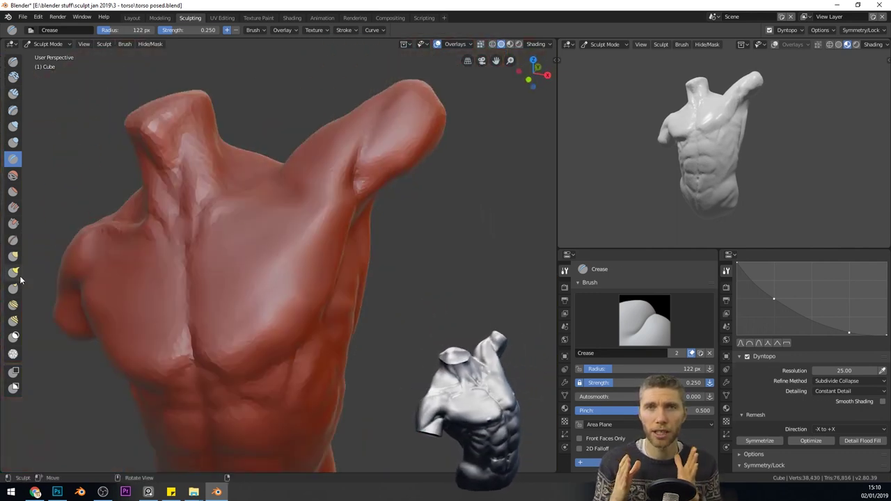
# - Reshape the neck, shoulders and raised arm with Snake Hook at a 183 px radius
pyautogui.click(13, 273)
pyautogui.moveTo(316, 291)
pyautogui.mouseDown(button='middle')
pyautogui.moveTo(268, 261)
pyautogui.moveTo(327, 282)
pyautogui.moveTo(376, 169)
pyautogui.moveTo(213, 209)
pyautogui.moveTo(366, 163)
pyautogui.moveTo(240, 285)
pyautogui.moveTo(222, 259)
pyautogui.mouseUp(button='middle')
pyautogui.scroll(-3, 327, 282)
pyautogui.scroll(-5, 240, 283)
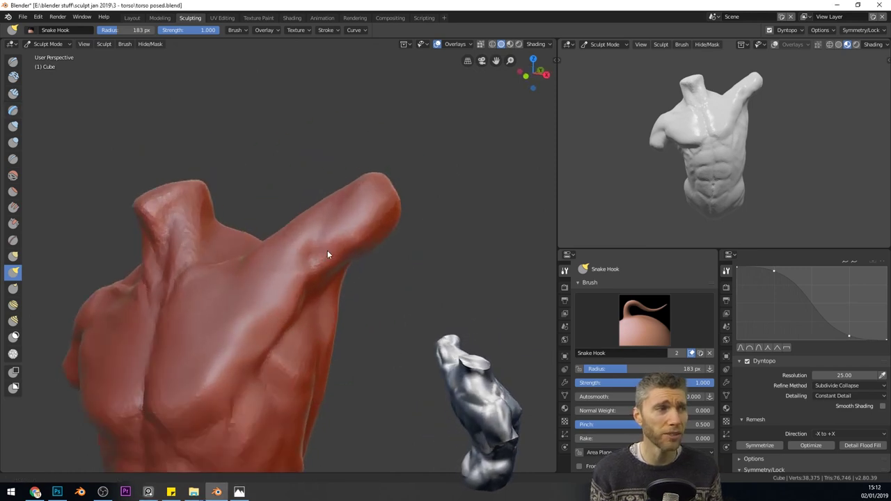
# - Adjust the raised arm and torso silhouette with the Grab brush at a 265 px radius
pyautogui.moveTo(328, 252)
pyautogui.mouseDown(button='middle')
pyautogui.moveTo(306, 320)
pyautogui.moveTo(289, 171)
pyautogui.moveTo(285, 263)
pyautogui.moveTo(157, 322)
pyautogui.moveTo(313, 221)
pyautogui.moveTo(278, 278)
pyautogui.moveTo(202, 288)
pyautogui.moveTo(216, 404)
pyautogui.moveTo(260, 265)
pyautogui.moveTo(243, 344)
pyautogui.moveTo(281, 258)
pyautogui.moveTo(263, 269)
pyautogui.moveTo(266, 318)
pyautogui.moveTo(288, 337)
pyautogui.mouseUp(button='middle')
pyautogui.scroll(-5, 310, 306)
pyautogui.scroll(4, 299, 317)
pyautogui.hotkey('shift', 'c')
pyautogui.press('g')
pyautogui.scroll(-8, 264, 292)
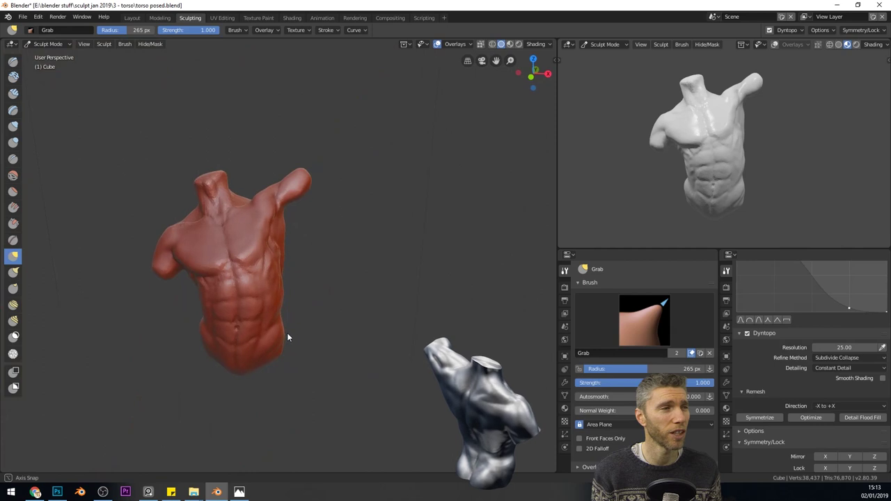
pyautogui.scroll(8, 296, 299)
pyautogui.press('f')
pyautogui.click(344, 263)
pyautogui.moveTo(344, 263)
pyautogui.mouseDown(button='middle')
pyautogui.moveTo(358, 278)
pyautogui.moveTo(179, 229)
pyautogui.moveTo(213, 197)
pyautogui.moveTo(362, 257)
pyautogui.mouseUp(button='middle')
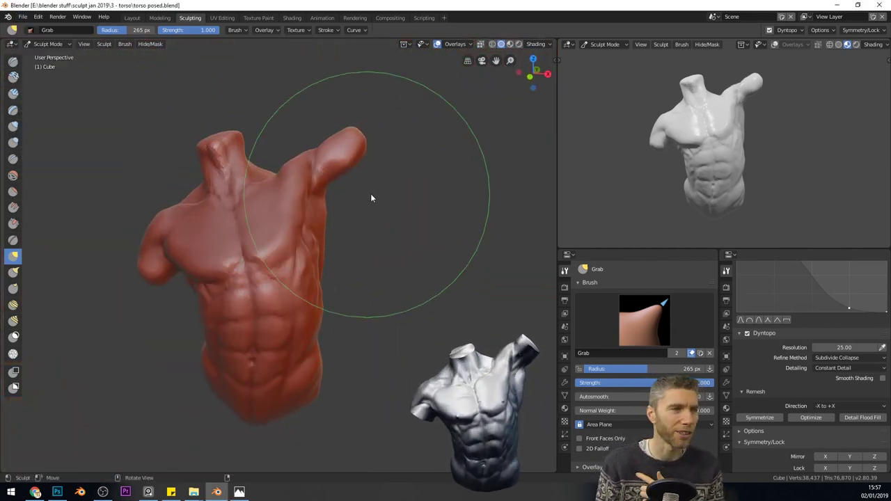
# - Pull the outer end of the raised arm into shape with the Grab brush
pyautogui.scroll(4, 371, 196)
pyautogui.press('f')
pyautogui.click(379, 155)
pyautogui.moveTo(379, 154); pyautogui.dragTo(307, 160, button='middle')
pyautogui.moveTo(409, 153); pyautogui.dragTo(400, 222)
pyautogui.moveTo(400, 221)
pyautogui.mouseDown(button='middle')
pyautogui.moveTo(252, 159)
pyautogui.moveTo(160, 201)
pyautogui.moveTo(320, 357)
pyautogui.moveTo(294, 314)
pyautogui.mouseUp(button='middle')
# - Reshape the contours of the torso and lowered arm with Snake Hook
pyautogui.press('k')
pyautogui.press('f')
pyautogui.click(171, 305)
pyautogui.moveTo(171, 304)
pyautogui.mouseDown(button='middle')
pyautogui.moveTo(232, 265)
pyautogui.moveTo(252, 313)
pyautogui.moveTo(276, 235)
pyautogui.moveTo(295, 294)
pyautogui.moveTo(321, 212)
pyautogui.moveTo(311, 239)
pyautogui.moveTo(407, 271)
pyautogui.mouseUp(button='middle')
pyautogui.scroll(-5, 311, 239)
# - Build up the muscle forms of the upper torso with the Draw brush
pyautogui.press('x')
pyautogui.scroll(4, 295, 240)
pyautogui.press('f')
pyautogui.click(294, 240)
pyautogui.scroll(4, 256, 185)
pyautogui.scroll(-4, 256, 182)
pyautogui.moveTo(264, 124); pyautogui.dragTo(318, 144)
pyautogui.moveTo(318, 144)
pyautogui.mouseDown(button='middle')
pyautogui.moveTo(339, 127)
pyautogui.moveTo(287, 122)
pyautogui.moveTo(323, 185)
pyautogui.moveTo(276, 285)
pyautogui.moveTo(304, 308)
pyautogui.moveTo(285, 230)
pyautogui.moveTo(191, 317)
pyautogui.mouseUp(button='middle')
# - Reshape the armpit and the side below the raised arm with Snake Hook at a 176 px radius
pyautogui.press('f')
pyautogui.click(287, 122)
pyautogui.press('k')
pyautogui.moveTo(190, 313); pyautogui.dragTo(202, 303)
pyautogui.moveTo(313, 181)
pyautogui.keyDown('ctrl'); pyautogui.mouseDown(button='middle')
pyautogui.moveTo(360, 243)
pyautogui.moveTo(293, 181)
pyautogui.mouseUp(button='middle'); pyautogui.keyUp('ctrl')
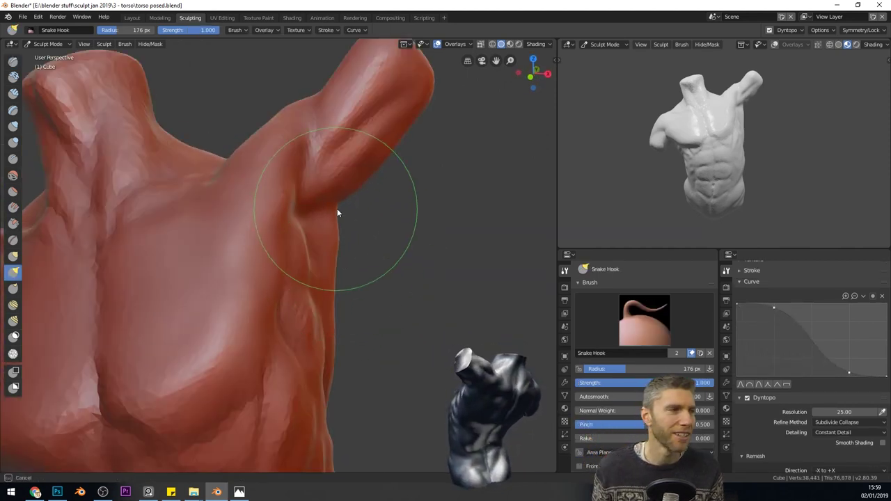
pyautogui.keyDown('ctrl'); pyautogui.moveTo(337, 208); pyautogui.dragTo(348, 278, button='middle'); pyautogui.keyUp('ctrl')
pyautogui.moveTo(348, 278)
pyautogui.mouseDown(button='middle')
pyautogui.moveTo(254, 284)
pyautogui.moveTo(299, 275)
pyautogui.mouseUp(button='middle')
pyautogui.keyDown('ctrl'); pyautogui.moveTo(299, 275); pyautogui.dragTo(317, 203, button='middle'); pyautogui.keyUp('ctrl')
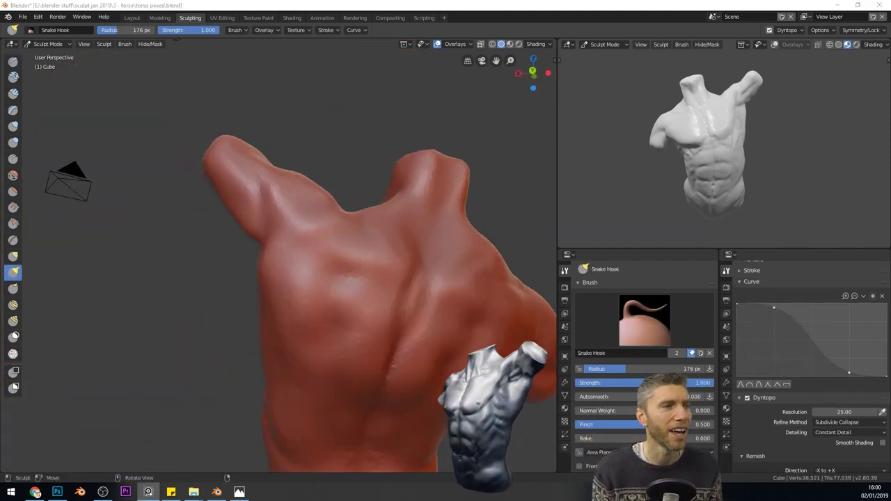
# - Add volume to the back muscle below the raised arm with the Draw brush
pyautogui.moveTo(225, 246)
pyautogui.mouseDown(button='middle')
pyautogui.moveTo(354, 258)
pyautogui.moveTo(289, 255)
pyautogui.moveTo(348, 314)
pyautogui.moveTo(284, 279)
pyautogui.moveTo(213, 218)
pyautogui.moveTo(285, 295)
pyautogui.moveTo(331, 275)
pyautogui.mouseUp(button='middle')
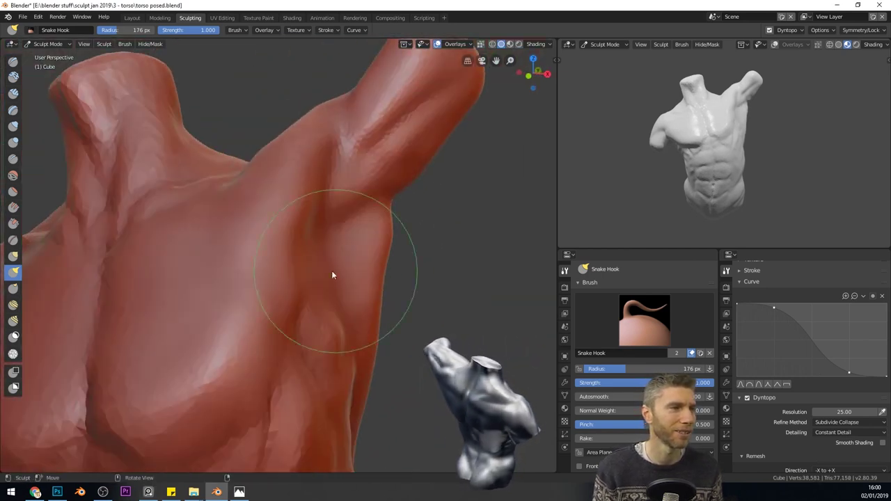
pyautogui.click(19, 66)
pyautogui.moveTo(209, 244)
pyautogui.mouseDown(button='middle')
pyautogui.moveTo(277, 342)
pyautogui.moveTo(218, 277)
pyautogui.moveTo(370, 310)
pyautogui.moveTo(311, 259)
pyautogui.moveTo(226, 273)
pyautogui.moveTo(199, 299)
pyautogui.moveTo(300, 249)
pyautogui.moveTo(403, 320)
pyautogui.mouseUp(button='middle')
pyautogui.scroll(4, 403, 319)
# - Refine the outline of the raised arm and its shoulder with Snake Hook, starting at a 142 px radius
pyautogui.press('k')
pyautogui.press('f')
pyautogui.click(310, 346)
pyautogui.moveTo(311, 346)
pyautogui.mouseDown(button='middle')
pyautogui.moveTo(286, 350)
pyautogui.moveTo(285, 279)
pyautogui.moveTo(353, 239)
pyautogui.mouseUp(button='middle')
pyautogui.keyDown('shift'); pyautogui.moveTo(425, 171); pyautogui.dragTo(362, 264, button='middle'); pyautogui.keyUp('shift')
pyautogui.press('f')
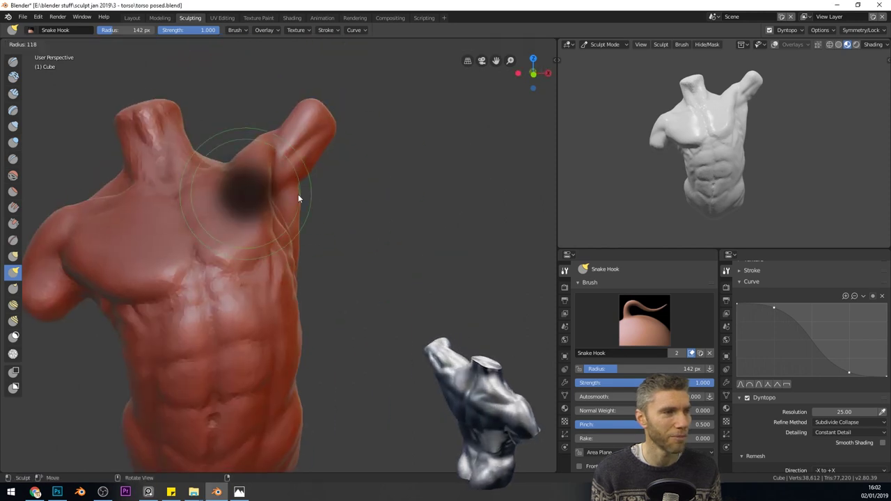
pyautogui.click(281, 195)
pyautogui.scroll(4, 281, 194)
pyautogui.moveTo(313, 96)
pyautogui.keyDown('shift'); pyautogui.mouseDown(button='middle')
pyautogui.moveTo(270, 145)
pyautogui.moveTo(294, 198)
pyautogui.mouseUp(button='middle'); pyautogui.keyUp('shift')
# - Define the muscles where the raised arm meets the shoulder with Draw and a 30 px Crease brush
pyautogui.press('x')
pyautogui.scroll(-6, 326, 285)
pyautogui.scroll(5, 326, 285)
pyautogui.hotkey('shift', 'c')
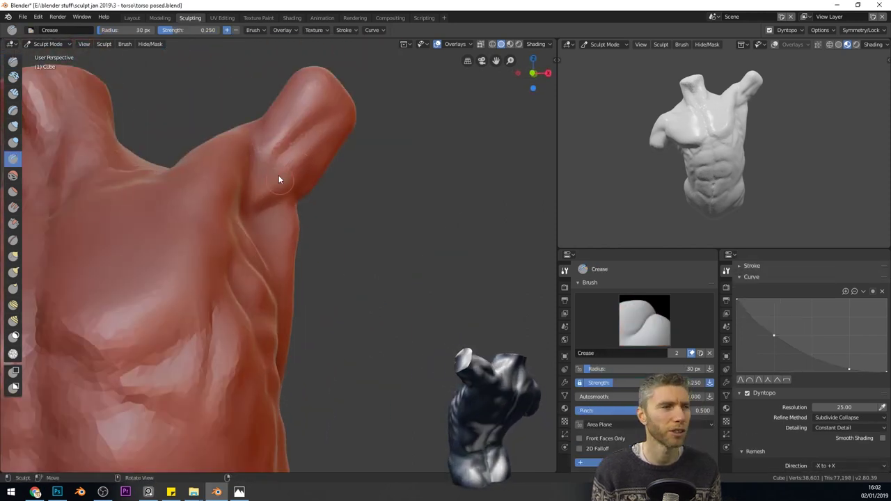
pyautogui.click(17, 63)
pyautogui.moveTo(268, 157); pyautogui.dragTo(255, 230, button='middle')
pyautogui.moveTo(235, 183); pyautogui.dragTo(259, 157)
# - Deepen the grooves around the raised shoulder and armpit with the Crease brush at a 40 px radius
pyautogui.click(14, 160)
pyautogui.moveTo(265, 209); pyautogui.dragTo(275, 167, button='middle')
pyautogui.press('f')
pyautogui.click(282, 166)
pyautogui.moveTo(294, 138)
pyautogui.mouseDown(button='middle')
pyautogui.moveTo(226, 174)
pyautogui.moveTo(291, 191)
pyautogui.moveTo(255, 204)
pyautogui.moveTo(205, 249)
pyautogui.moveTo(159, 213)
pyautogui.moveTo(229, 358)
pyautogui.mouseUp(button='middle')
pyautogui.scroll(-5, 260, 283)
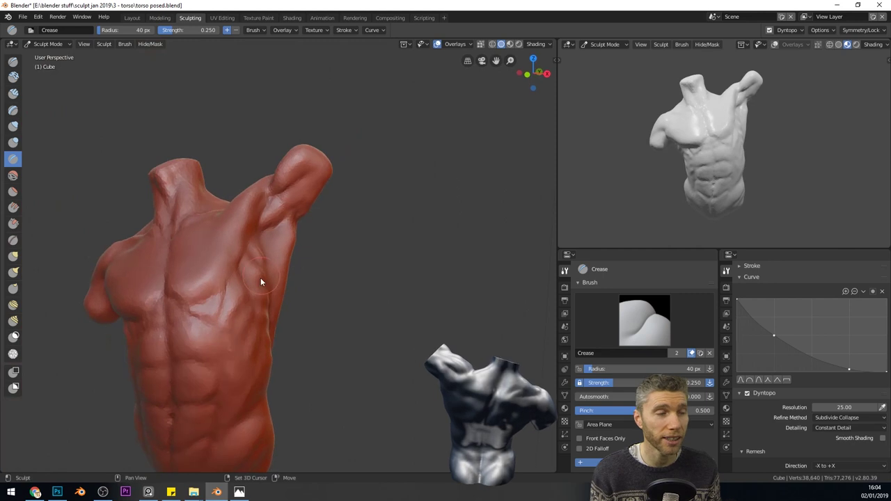
pyautogui.moveTo(261, 282)
pyautogui.mouseDown(button='middle')
pyautogui.moveTo(329, 279)
pyautogui.moveTo(264, 271)
pyautogui.mouseUp(button='middle')
# - Build up the muscles of the raised arm with the Draw brush at a 40 px radius
pyautogui.click(13, 62)
pyautogui.scroll(5, 333, 251)
pyautogui.moveTo(333, 250)
pyautogui.mouseDown(button='middle')
pyautogui.moveTo(359, 254)
pyautogui.moveTo(313, 264)
pyautogui.mouseUp(button='middle')
pyautogui.moveTo(313, 293); pyautogui.dragTo(306, 282)
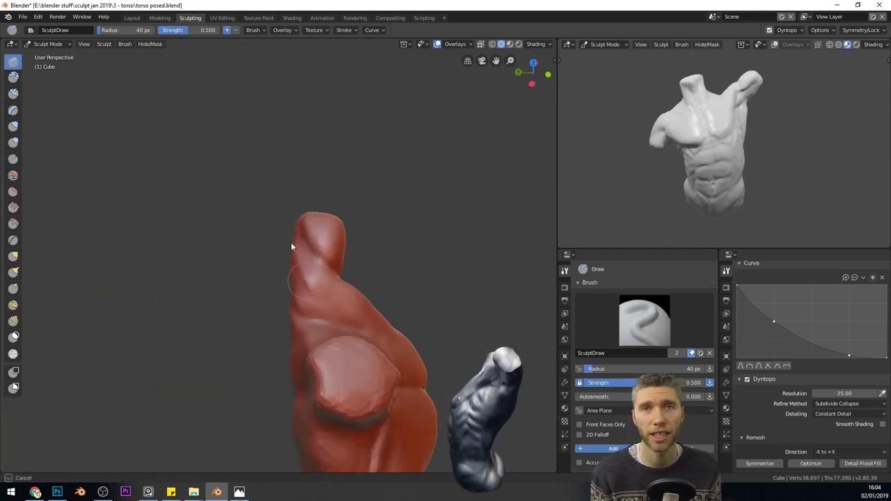
pyautogui.moveTo(293, 246); pyautogui.dragTo(330, 248, button='middle')
pyautogui.scroll(-3, 334, 296)
pyautogui.moveTo(335, 296)
pyautogui.mouseDown(button='middle')
pyautogui.moveTo(252, 292)
pyautogui.moveTo(293, 273)
pyautogui.moveTo(356, 187)
pyautogui.moveTo(398, 228)
pyautogui.moveTo(412, 295)
pyautogui.moveTo(392, 255)
pyautogui.moveTo(173, 213)
pyautogui.moveTo(367, 258)
pyautogui.moveTo(243, 175)
pyautogui.moveTo(215, 218)
pyautogui.moveTo(248, 206)
pyautogui.mouseUp(button='middle')
# - Shape the upper abdominals and the lower edge of the chest with the Draw brush at a 40 px radius
pyautogui.press('k')
pyautogui.press('x')
pyautogui.moveTo(183, 226); pyautogui.dragTo(191, 192)
pyautogui.scroll(-3, 340, 292)
pyautogui.scroll(5, 340, 292)
pyautogui.keyDown('shift'); pyautogui.moveTo(340, 292); pyautogui.dragTo(203, 323, button='middle'); pyautogui.keyUp('shift')
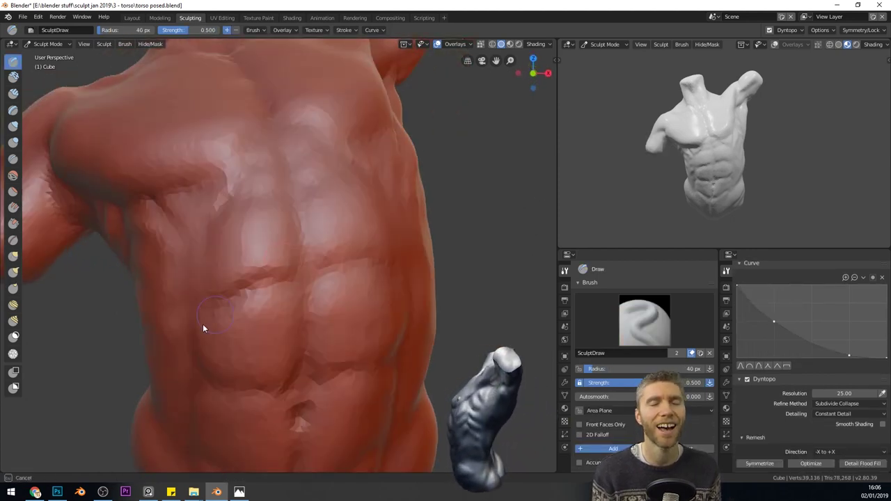
pyautogui.scroll(2, 275, 190)
pyautogui.moveTo(274, 190); pyautogui.dragTo(274, 226, button='middle')
pyautogui.moveTo(240, 119); pyautogui.dragTo(217, 171)
# - Sharpen the abdominal grooves and navel with the 40 px Crease brush, raising the Dyntopo resolution to 40
pyautogui.hotkey('shift', 'c')
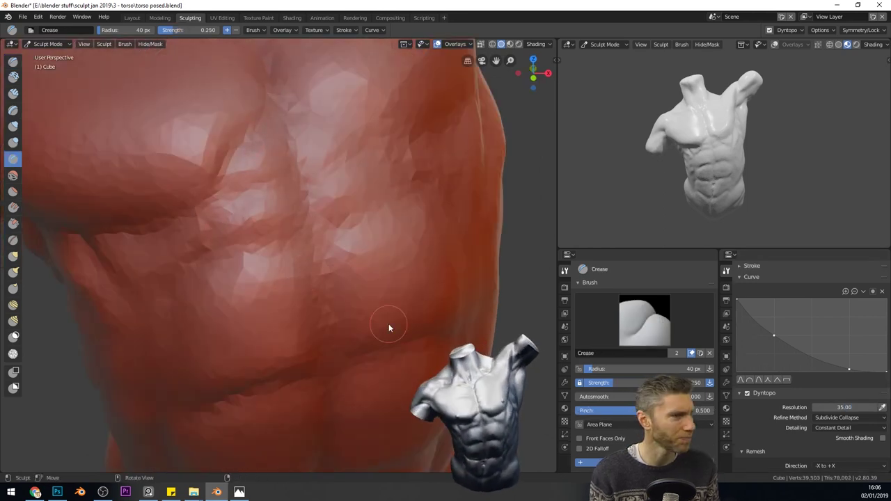
pyautogui.moveTo(310, 158); pyautogui.dragTo(267, 137, button='middle')
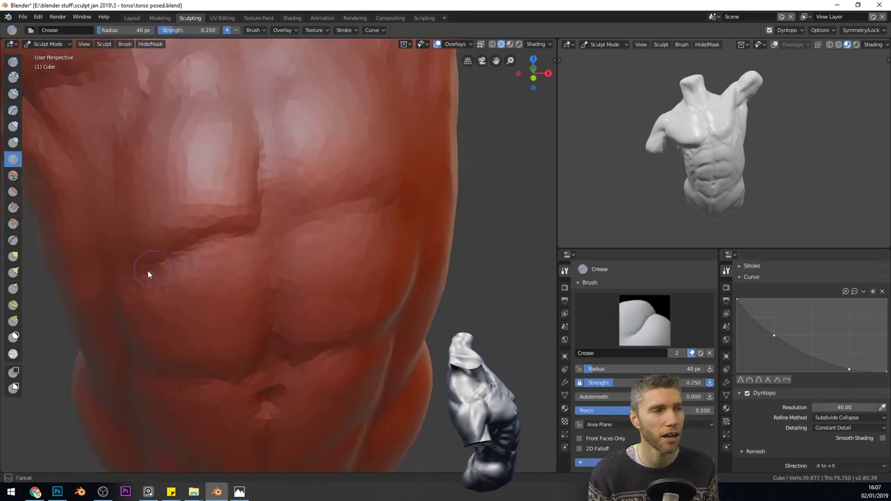
pyautogui.moveTo(147, 274); pyautogui.dragTo(352, 187, button='middle')
pyautogui.moveTo(207, 239); pyautogui.dragTo(205, 252, button='middle')
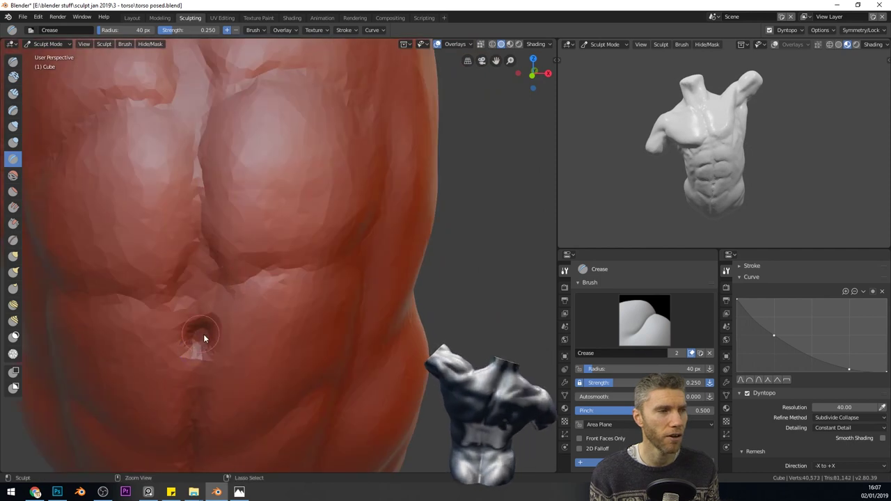
pyautogui.keyDown('ctrl'); pyautogui.moveTo(204, 338); pyautogui.dragTo(296, 243, button='middle'); pyautogui.keyUp('ctrl')
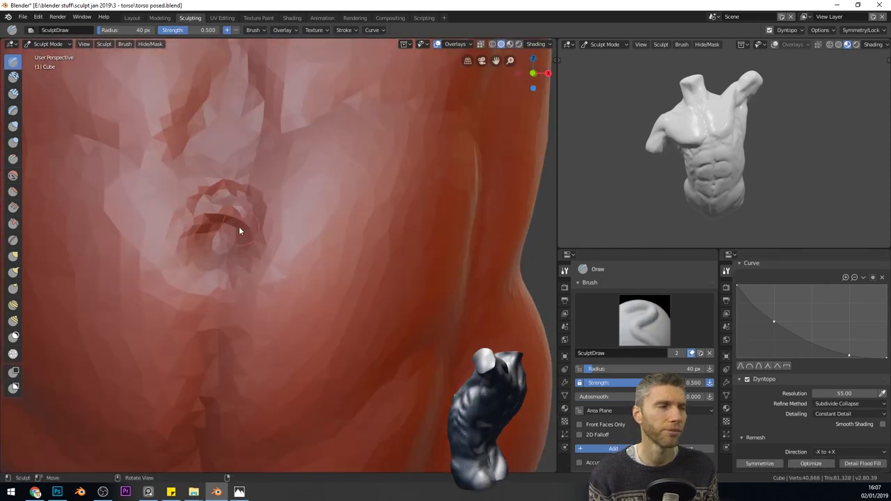
# - Sculpt the navel's rim and recess with the Draw brush at a Dyntopo resolution of 55
pyautogui.moveTo(189, 253); pyautogui.dragTo(202, 267)
pyautogui.moveTo(239, 227)
pyautogui.keyDown('ctrl'); pyautogui.mouseDown(button='middle')
pyautogui.moveTo(291, 313)
pyautogui.moveTo(168, 216)
pyautogui.mouseUp(button='middle'); pyautogui.keyUp('ctrl')
pyautogui.moveTo(199, 192); pyautogui.dragTo(224, 220)
pyautogui.moveTo(225, 220)
pyautogui.keyDown('ctrl'); pyautogui.mouseDown(button='middle')
pyautogui.moveTo(281, 336)
pyautogui.moveTo(301, 254)
pyautogui.mouseUp(button='middle'); pyautogui.keyUp('ctrl')
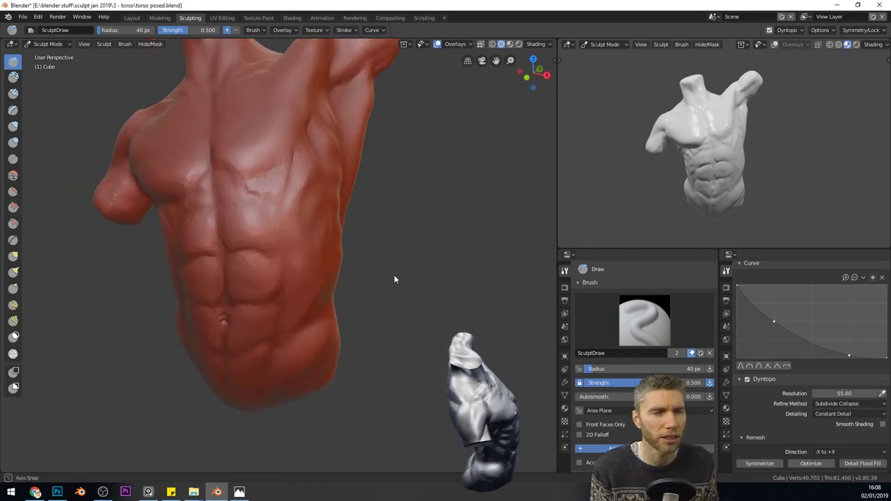
# - Refine the grooves of the ribs and abdomen with the Crease brush, using a 61 px radius on the lower abdomen
pyautogui.moveTo(394, 275); pyautogui.dragTo(310, 201, button='middle')
pyautogui.scroll(3, 311, 200)
pyautogui.hotkey('shift', 'c')
pyautogui.moveTo(261, 134); pyautogui.dragTo(239, 202, button='middle')
pyautogui.moveTo(239, 202); pyautogui.dragTo(203, 220)
pyautogui.moveTo(203, 221); pyautogui.dragTo(129, 208, button='middle')
pyautogui.moveTo(187, 193)
pyautogui.mouseDown(button='middle')
pyautogui.moveTo(84, 229)
pyautogui.moveTo(225, 246)
pyautogui.moveTo(202, 265)
pyautogui.mouseUp(button='middle')
pyautogui.moveTo(148, 224); pyautogui.dragTo(254, 257, button='middle')
pyautogui.moveTo(200, 363); pyautogui.dragTo(210, 371)
pyautogui.scroll(-5, 237, 314)
pyautogui.keyDown('shift'); pyautogui.moveTo(262, 287); pyautogui.dragTo(224, 168, button='middle'); pyautogui.keyUp('shift')
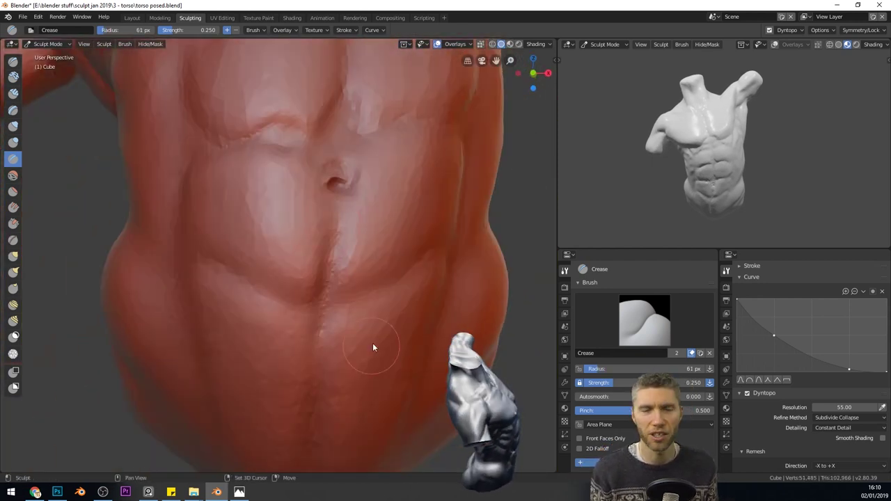
# - Examine the whole torso from several angles in both viewports
pyautogui.scroll(-6, 362, 336)
pyautogui.moveTo(350, 330); pyautogui.dragTo(278, 312, button='middle')
pyautogui.scroll(5, 295, 186)
pyautogui.scroll(-5, 390, 300)
pyautogui.moveTo(426, 333); pyautogui.dragTo(410, 315, button='middle')
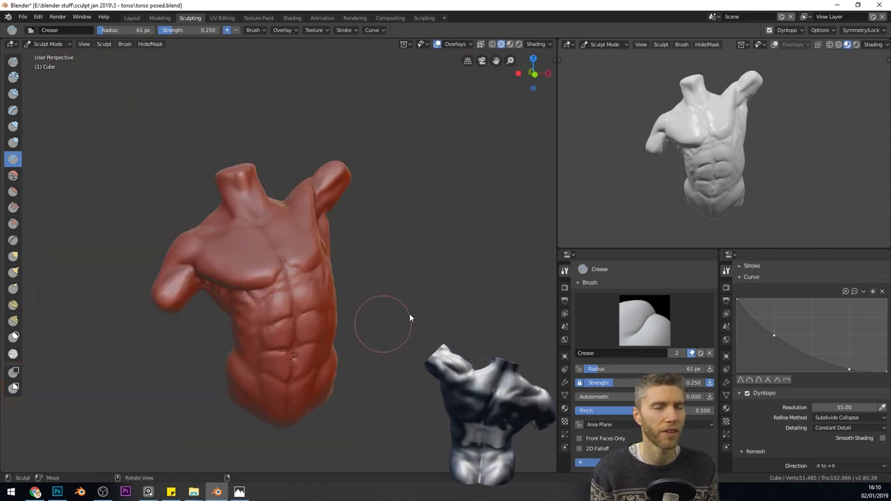
pyautogui.moveTo(823, 159); pyautogui.dragTo(840, 171, button='middle')
pyautogui.moveTo(334, 334)
pyautogui.mouseDown(button='middle')
pyautogui.moveTo(192, 239)
pyautogui.moveTo(263, 346)
pyautogui.mouseUp(button='middle')
# - Select the Layer brush at a 61 px radius and set its strength to 0.147
pyautogui.press('l')
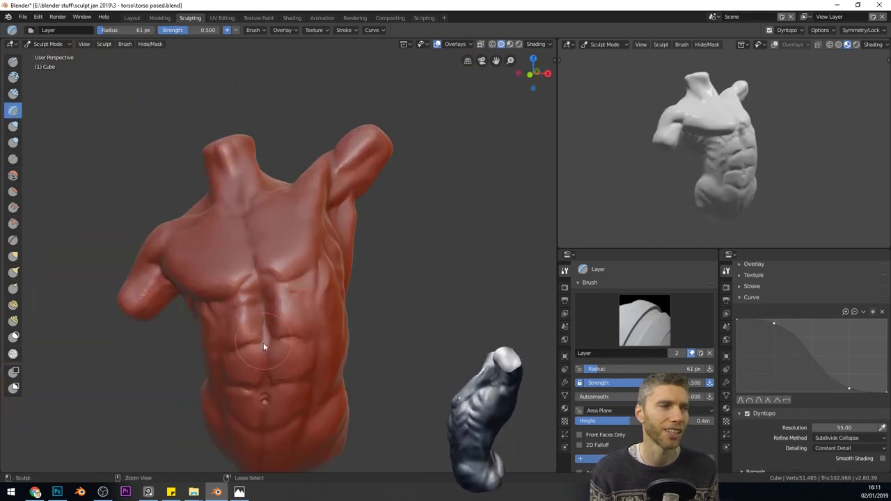
pyautogui.moveTo(256, 252); pyautogui.dragTo(209, 265, button='middle')
pyautogui.keyDown('ctrl'); pyautogui.moveTo(251, 292); pyautogui.dragTo(278, 380, button='middle'); pyautogui.keyUp('ctrl')
pyautogui.moveTo(282, 242); pyautogui.dragTo(278, 174, button='middle')
pyautogui.moveTo(759, 154); pyautogui.dragTo(717, 160, button='middle')
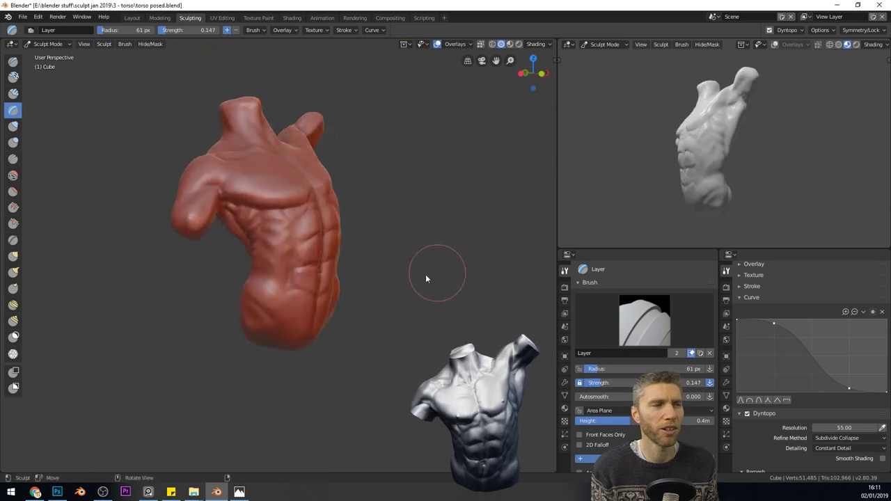
# - Detail the line between the chest muscles with the Draw brush at a 21 px radius
pyautogui.moveTo(425, 279); pyautogui.dragTo(348, 292, button='middle')
pyautogui.keyDown('ctrl'); pyautogui.moveTo(313, 292); pyautogui.dragTo(302, 363, button='middle'); pyautogui.keyUp('ctrl')
pyautogui.keyDown('shift'); pyautogui.moveTo(304, 118); pyautogui.dragTo(297, 256, button='middle'); pyautogui.keyUp('shift')
pyautogui.keyDown('ctrl'); pyautogui.moveTo(223, 161); pyautogui.dragTo(204, 205, button='middle'); pyautogui.keyUp('ctrl')
pyautogui.press('x')
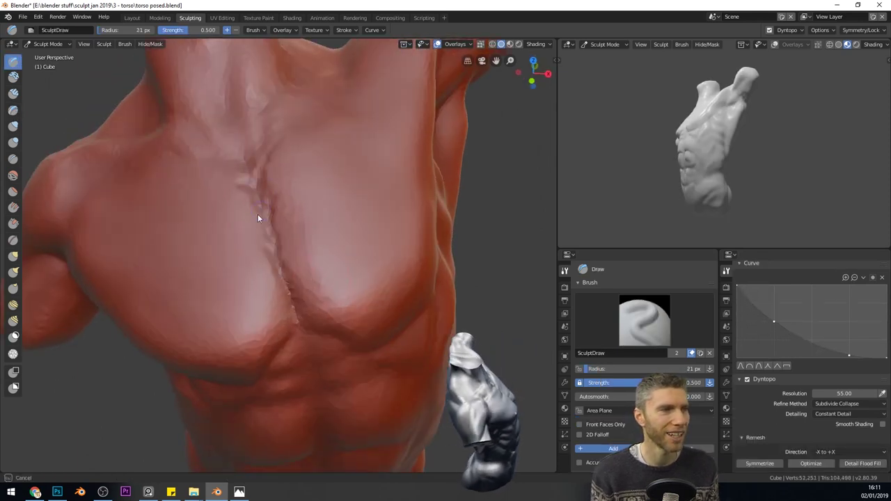
pyautogui.moveTo(258, 218); pyautogui.dragTo(277, 256, button='middle')
pyautogui.moveTo(277, 256); pyautogui.dragTo(285, 288)
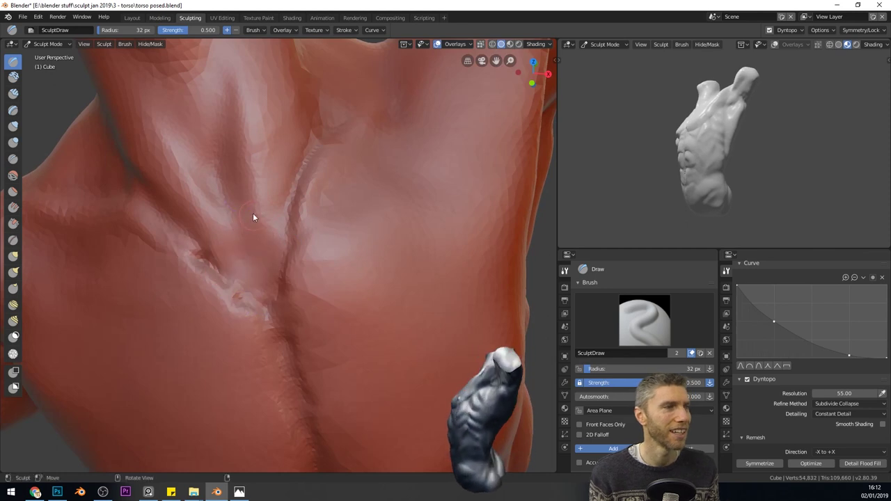
# - Sculpt the inner collarbones and the neck tendons meeting them with the Draw brush at a 32 px radius
pyautogui.moveTo(229, 226); pyautogui.dragTo(252, 256)
pyautogui.keyDown('ctrl'); pyautogui.moveTo(261, 268); pyautogui.dragTo(264, 133, button='middle'); pyautogui.keyUp('ctrl')
pyautogui.moveTo(306, 320)
pyautogui.mouseDown(button='middle')
pyautogui.moveTo(274, 302)
pyautogui.moveTo(275, 379)
pyautogui.mouseUp(button='middle')
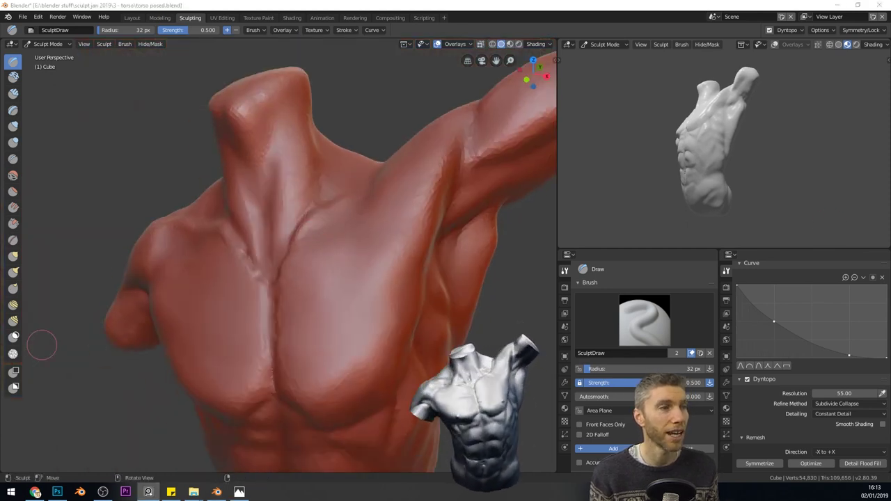
pyautogui.keyDown('ctrl'); pyautogui.moveTo(266, 183); pyautogui.dragTo(268, 234, button='middle'); pyautogui.keyUp('ctrl')
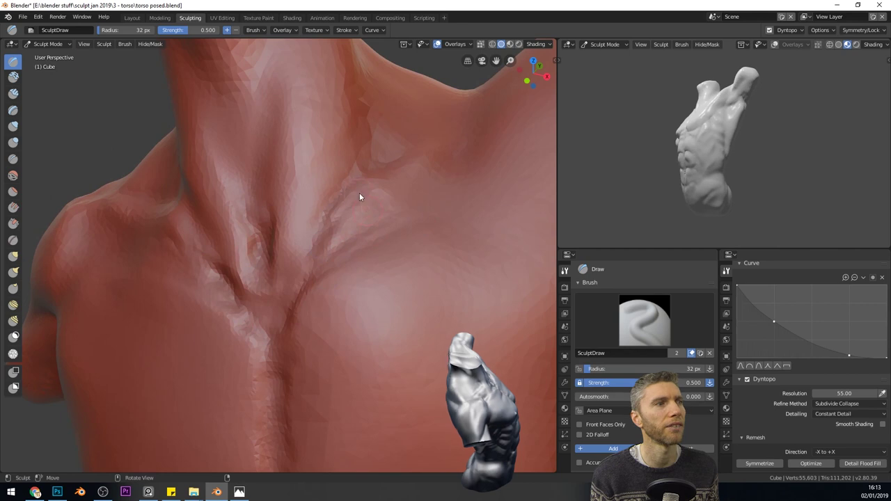
pyautogui.moveTo(359, 193); pyautogui.dragTo(334, 223)
pyautogui.moveTo(327, 230); pyautogui.dragTo(373, 231, button='middle')
# - Build up the collarbone area beside the neck with the Draw brush at a 78 px radius
pyautogui.press('f')
pyautogui.click(253, 283)
pyautogui.moveTo(334, 257); pyautogui.dragTo(257, 261, button='middle')
pyautogui.moveTo(244, 278); pyautogui.dragTo(268, 334)
pyautogui.moveTo(372, 232); pyautogui.dragTo(306, 244, button='middle')
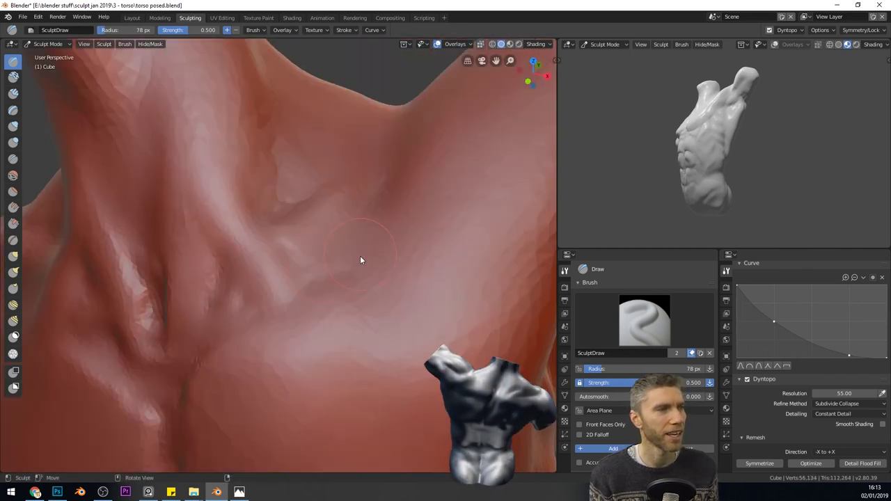
pyautogui.moveTo(323, 244); pyautogui.dragTo(309, 282)
# - Refine the neck, chest and shoulder forms with further Draw brush strokes
pyautogui.keyDown('ctrl'); pyautogui.moveTo(306, 348); pyautogui.dragTo(290, 306, button='middle'); pyautogui.keyUp('ctrl')
pyautogui.moveTo(230, 279); pyautogui.dragTo(300, 271, button='middle')
pyautogui.moveTo(265, 317); pyautogui.dragTo(334, 323)
pyautogui.keyDown('ctrl'); pyautogui.moveTo(129, 243); pyautogui.dragTo(403, 331, button='middle'); pyautogui.keyUp('ctrl')
pyautogui.moveTo(826, 195); pyautogui.dragTo(773, 191, button='middle')
pyautogui.moveTo(327, 307)
pyautogui.mouseDown(button='middle')
pyautogui.moveTo(411, 333)
pyautogui.moveTo(383, 253)
pyautogui.moveTo(376, 188)
pyautogui.mouseUp(button='middle')
pyautogui.moveTo(397, 174); pyautogui.dragTo(426, 144)
# - Crease the ribs and side muscles below the lowered arm with a 35 px radius
pyautogui.hotkey('shift', 'c')
pyautogui.moveTo(425, 144)
pyautogui.mouseDown(button='middle')
pyautogui.moveTo(374, 184)
pyautogui.moveTo(260, 224)
pyautogui.mouseUp(button='middle')
pyautogui.moveTo(234, 298)
pyautogui.mouseDown(button='middle')
pyautogui.moveTo(307, 285)
pyautogui.moveTo(373, 312)
pyautogui.mouseUp(button='middle')
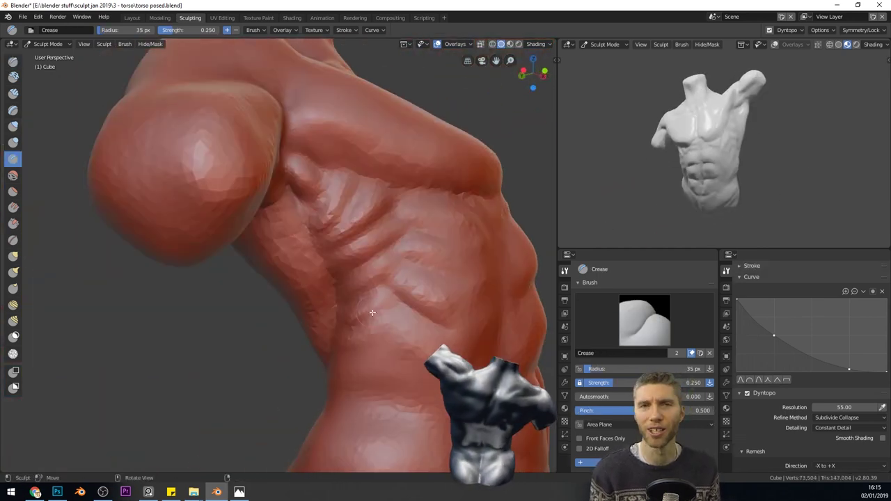
pyautogui.moveTo(367, 268)
pyautogui.mouseDown(button='middle')
pyautogui.moveTo(152, 190)
pyautogui.moveTo(255, 274)
pyautogui.moveTo(185, 234)
pyautogui.moveTo(337, 288)
pyautogui.moveTo(212, 358)
pyautogui.moveTo(390, 276)
pyautogui.moveTo(406, 291)
pyautogui.moveTo(457, 423)
pyautogui.moveTo(399, 313)
pyautogui.moveTo(133, 200)
pyautogui.moveTo(142, 61)
pyautogui.moveTo(235, 209)
pyautogui.moveTo(263, 229)
pyautogui.moveTo(100, 110)
pyautogui.moveTo(314, 292)
pyautogui.moveTo(378, 162)
pyautogui.moveTo(327, 279)
pyautogui.moveTo(280, 334)
pyautogui.moveTo(311, 127)
pyautogui.mouseUp(button='middle')
# - Refine the lower chest and upper abdominals with Draw and a 122 px Crease brush
pyautogui.press('x')
pyautogui.hotkey('shift', 'c')
pyautogui.scroll(4, 378, 162)
pyautogui.scroll(-4, 328, 279)
pyautogui.scroll(4, 280, 334)
pyautogui.scroll(-5, 311, 126)
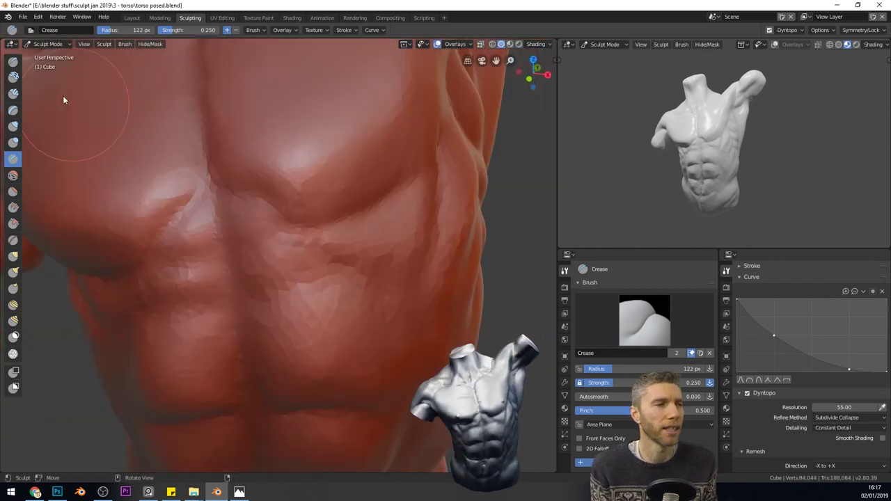
pyautogui.press('f')
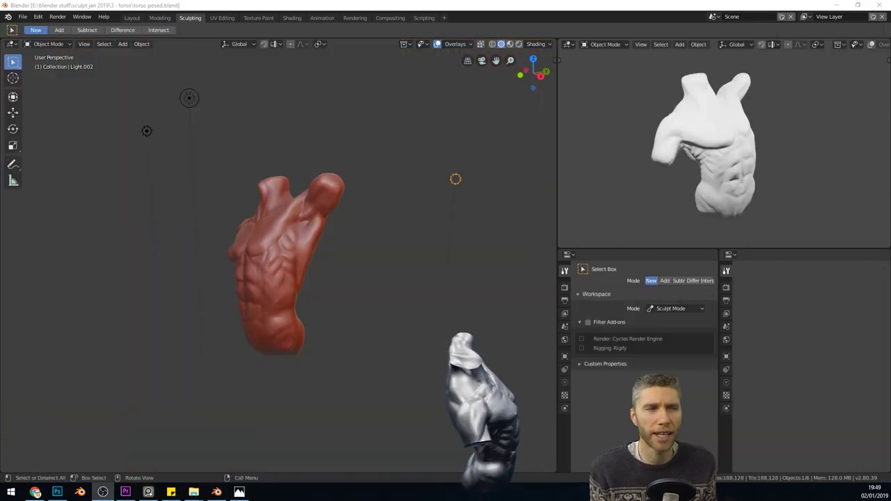
# - Select the torso, return it to Sculpt Mode and choose the Crease brush with a 157 px radius
pyautogui.click(310, 225)
pyautogui.scroll(5, 383, 196)
pyautogui.hotkey('ctrl', 'Tab')
pyautogui.moveTo(383, 196); pyautogui.dragTo(435, 202, button='middle')
pyautogui.click(12, 272)
pyautogui.moveTo(376, 230)
pyautogui.mouseDown(button='middle')
pyautogui.moveTo(324, 259)
pyautogui.moveTo(383, 279)
pyautogui.moveTo(318, 253)
pyautogui.moveTo(347, 278)
pyautogui.moveTo(380, 275)
pyautogui.mouseUp(button='middle')
pyautogui.scroll(3, 382, 279)
pyautogui.scroll(-2, 319, 253)
pyautogui.scroll(-3, 318, 252)
pyautogui.hotkey('shift', 'c')
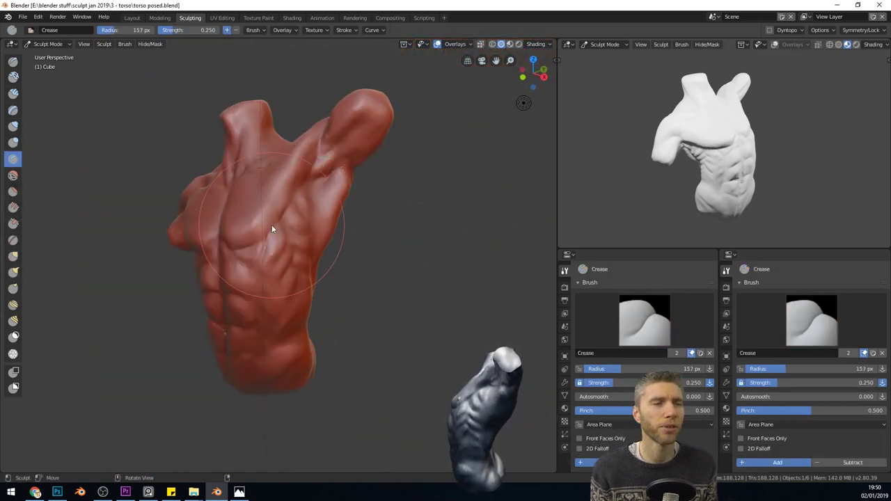
# - Adjust the form around the raised shoulder and armpit with a 202 px Snake Hook brush, and enable Dyntopo
pyautogui.scroll(4, 275, 185)
pyautogui.moveTo(276, 185)
pyautogui.mouseDown(button='middle')
pyautogui.moveTo(298, 204)
pyautogui.moveTo(297, 119)
pyautogui.mouseUp(button='middle')
pyautogui.press('k')
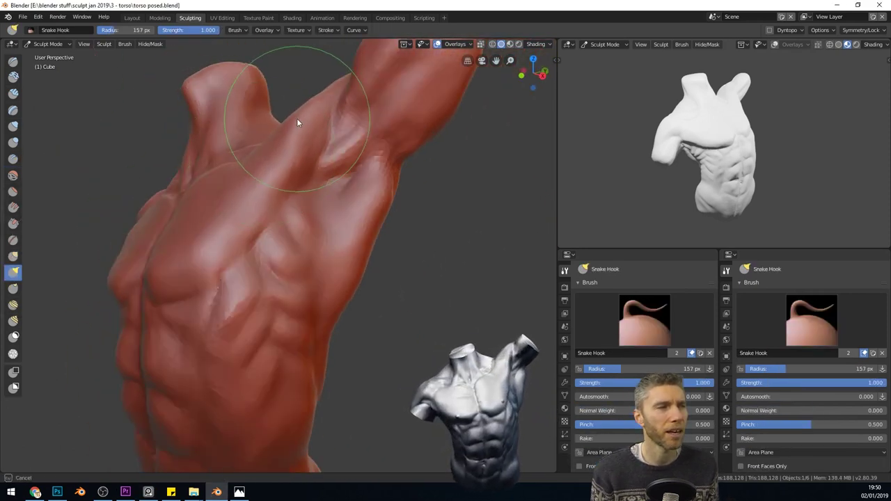
pyautogui.scroll(3, 297, 118)
pyautogui.press('f')
pyautogui.click(373, 169)
pyautogui.scroll(-5, 352, 180)
pyautogui.moveTo(396, 272)
pyautogui.mouseDown(button='middle')
pyautogui.moveTo(411, 296)
pyautogui.moveTo(302, 301)
pyautogui.moveTo(353, 274)
pyautogui.moveTo(288, 324)
pyautogui.mouseUp(button='middle')
pyautogui.hotkey('ctrl', 'd')
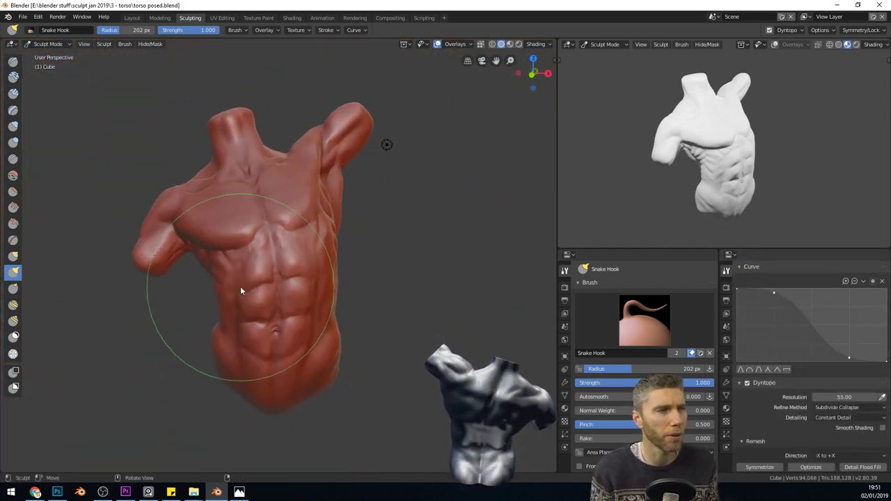
# - Sharpen the groove between the chest muscles with a 54 px Crease brush
pyautogui.moveTo(239, 293); pyautogui.dragTo(270, 258, button='middle')
pyautogui.moveTo(306, 216); pyautogui.dragTo(243, 219, button='middle')
pyautogui.scroll(4, 243, 219)
pyautogui.click(13, 159)
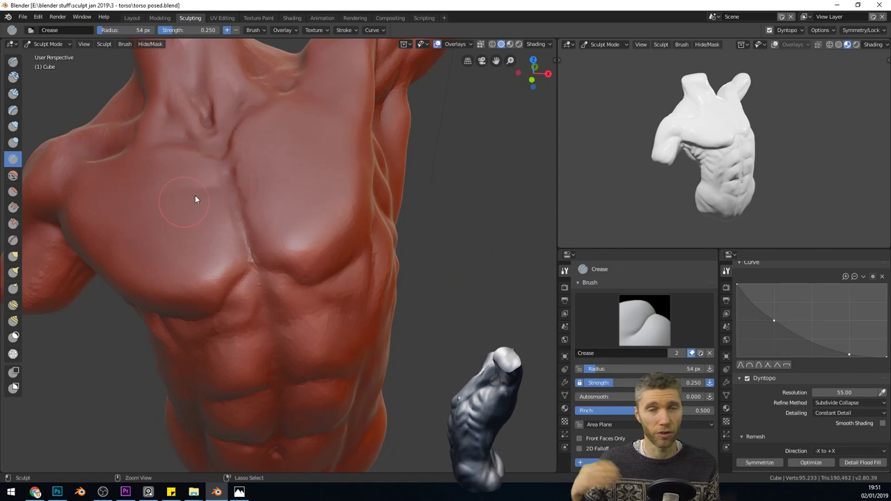
# - Build up the collarbone and front of the lowered shoulder with the Draw brush at 77 px
pyautogui.press('x')
pyautogui.moveTo(311, 206)
pyautogui.mouseDown(button='middle')
pyautogui.moveTo(246, 223)
pyautogui.moveTo(284, 239)
pyautogui.moveTo(258, 246)
pyautogui.mouseUp(button='middle')
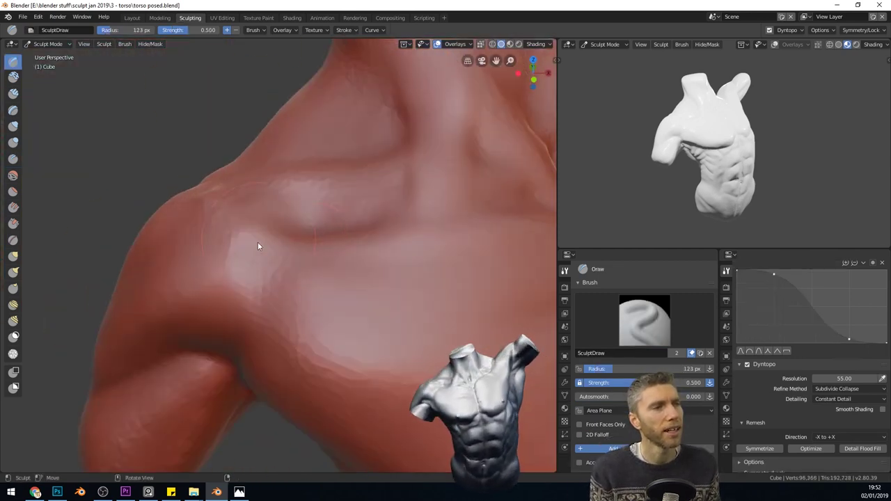
pyautogui.scroll(-4, 280, 241)
pyautogui.press('f')
pyautogui.click(316, 259)
pyautogui.scroll(5, 306, 260)
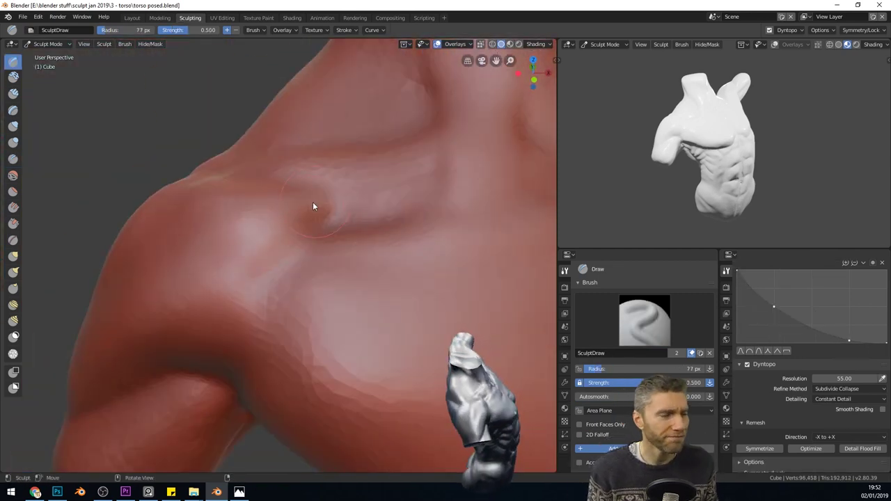
# - Refine the muscle forms on the back of the lowered upper arm with the 77 px Draw brush
pyautogui.moveTo(313, 206)
pyautogui.mouseDown(button='middle')
pyautogui.moveTo(255, 302)
pyautogui.moveTo(360, 304)
pyautogui.moveTo(139, 298)
pyautogui.moveTo(203, 248)
pyautogui.moveTo(189, 278)
pyautogui.moveTo(337, 331)
pyautogui.moveTo(255, 286)
pyautogui.moveTo(243, 207)
pyautogui.moveTo(221, 349)
pyautogui.moveTo(346, 313)
pyautogui.moveTo(379, 261)
pyautogui.mouseUp(button='middle')
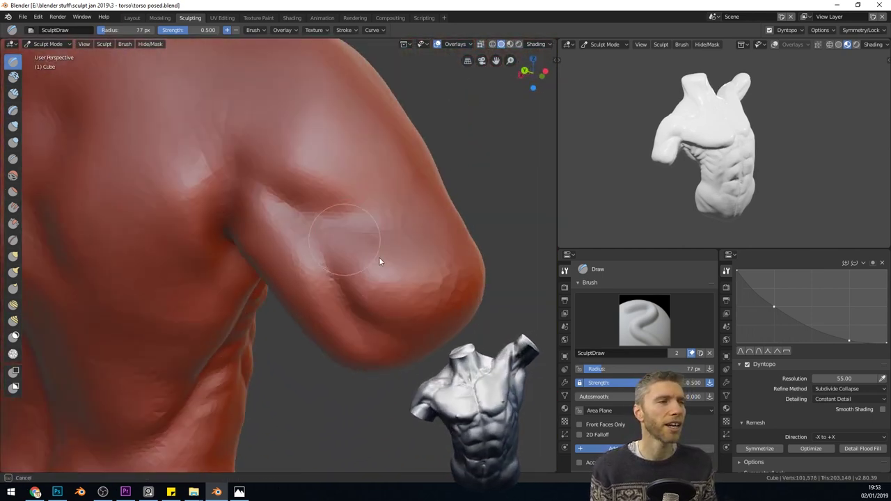
pyautogui.moveTo(380, 261); pyautogui.dragTo(334, 211)
pyautogui.hotkey('shift', 'c')
pyautogui.moveTo(294, 208)
pyautogui.mouseDown(button='middle')
pyautogui.moveTo(454, 331)
pyautogui.moveTo(321, 291)
pyautogui.moveTo(334, 330)
pyautogui.moveTo(309, 298)
pyautogui.moveTo(411, 300)
pyautogui.mouseUp(button='middle')
# - Define the navel and the grooves around the abdominals using a 38 px Draw brush with a Sharp falloff curve
pyautogui.press('x')
pyautogui.scroll(6, 300, 221)
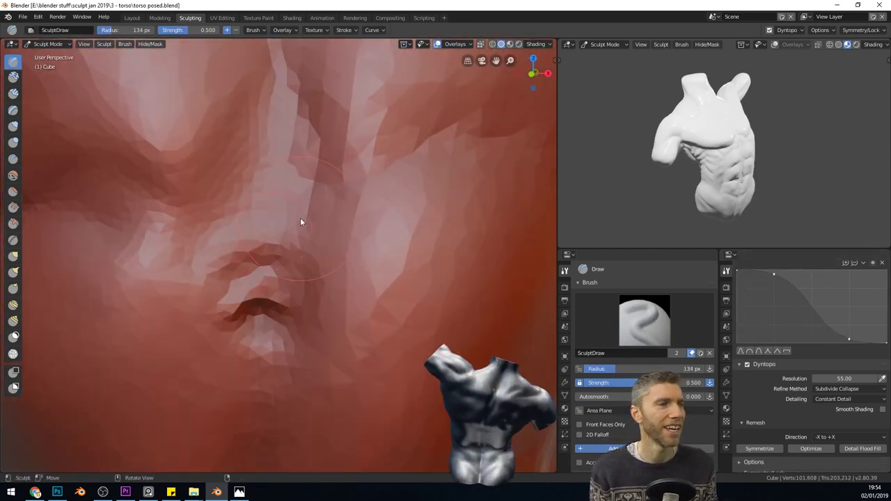
pyautogui.scroll(-8, 378, 204)
pyautogui.click(767, 351)
pyautogui.moveTo(292, 264)
pyautogui.keyDown('shift'); pyautogui.mouseDown(button='middle')
pyautogui.moveTo(147, 217)
pyautogui.moveTo(179, 175)
pyautogui.moveTo(176, 244)
pyautogui.mouseUp(button='middle'); pyautogui.keyUp('shift')
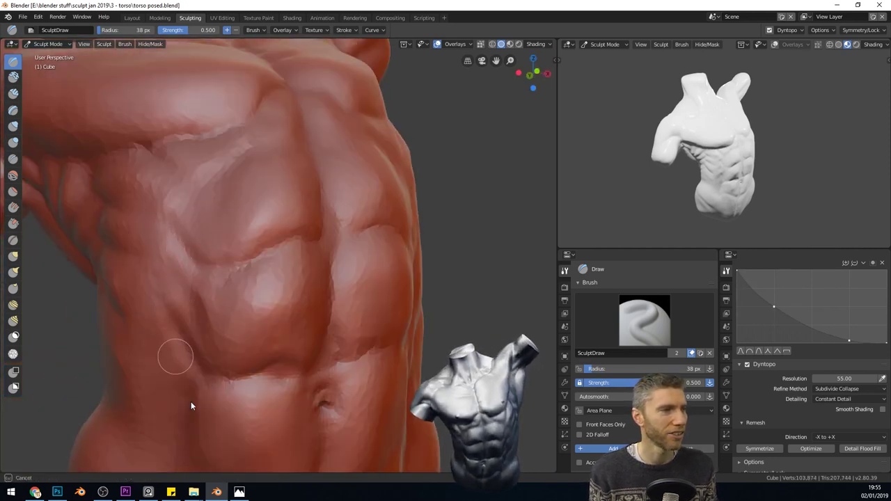
pyautogui.keyDown('shift'); pyautogui.moveTo(191, 406); pyautogui.dragTo(265, 199, button='middle'); pyautogui.keyUp('shift')
pyautogui.scroll(-5, 313, 322)
pyautogui.scroll(5, 244, 393)
pyautogui.scroll(-5, 219, 277)
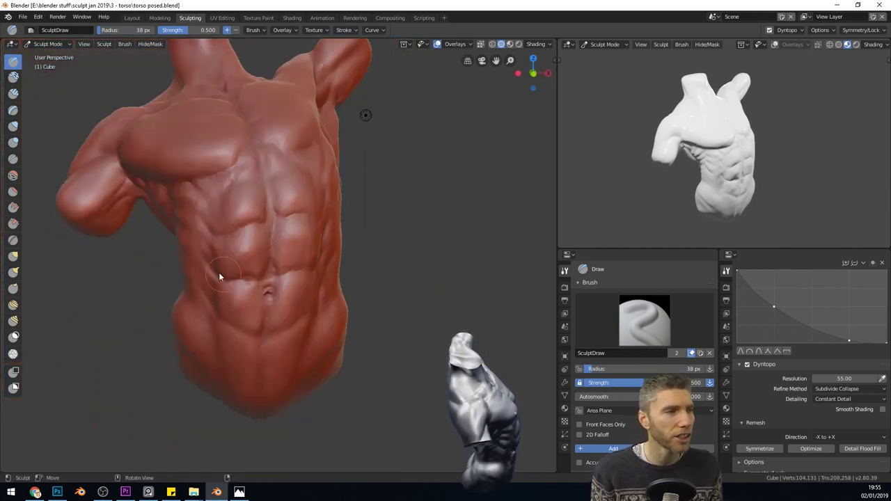
# - Add small nipples to the chest using the 38 px Draw brush with a Root falloff curve
pyautogui.scroll(-3, 218, 276)
pyautogui.moveTo(348, 341)
pyautogui.mouseDown(button='middle')
pyautogui.moveTo(326, 352)
pyautogui.moveTo(279, 334)
pyautogui.mouseUp(button='middle')
pyautogui.scroll(3, 278, 279)
pyautogui.click(759, 351)
pyautogui.moveTo(330, 236); pyautogui.dragTo(309, 258, button='middle')
pyautogui.scroll(2, 309, 258)
pyautogui.moveTo(240, 273); pyautogui.dragTo(267, 216)
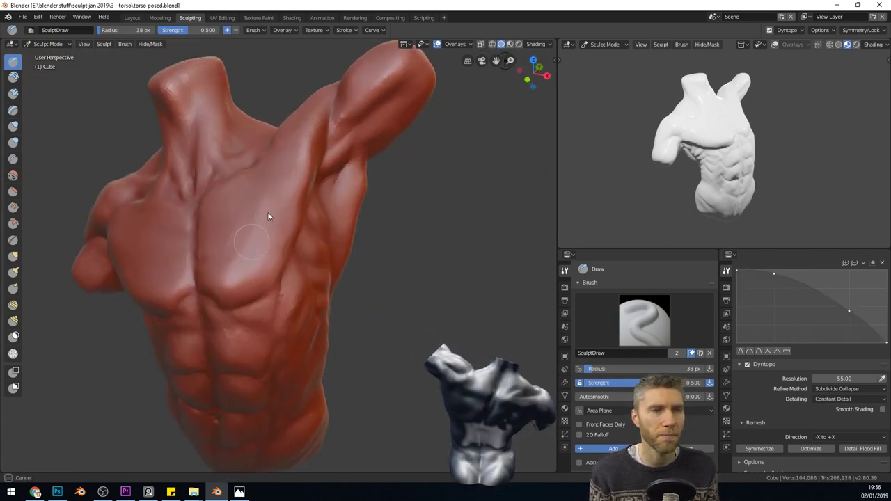
pyautogui.moveTo(268, 216); pyautogui.dragTo(296, 255, button='middle')
pyautogui.scroll(4, 311, 271)
pyautogui.moveTo(350, 246); pyautogui.dragTo(271, 275, button='middle')
# - Set the Dyntopo resolution to 70 and flood fill the whole torso with that detail
pyautogui.scroll(-6, 278, 210)
pyautogui.scroll(-2, 272, 275)
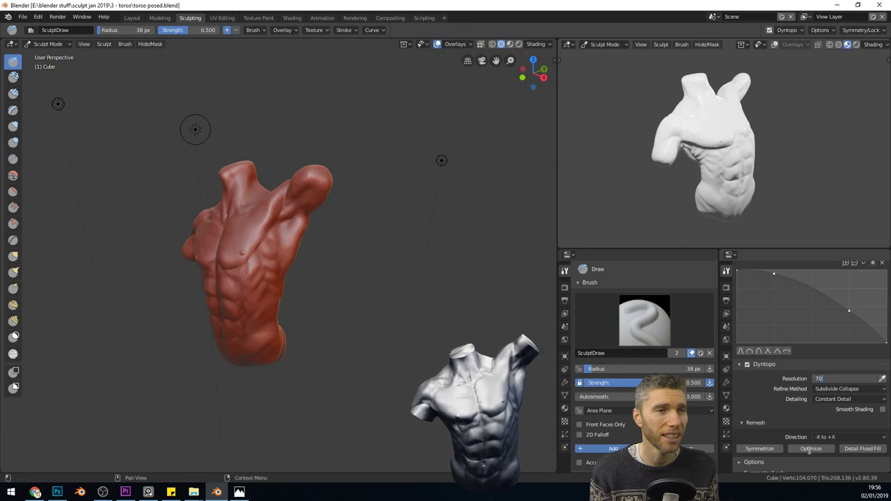
pyautogui.scroll(3, 252, 318)
pyautogui.moveTo(252, 318); pyautogui.dragTo(247, 243, button='middle')
# - Smooth the torso's surface with a 122 px Smooth brush at strength 0.132
pyautogui.click(13, 176)
pyautogui.moveTo(330, 280)
pyautogui.mouseDown(button='middle')
pyautogui.moveTo(309, 273)
pyautogui.moveTo(430, 339)
pyautogui.mouseUp(button='middle')
pyautogui.moveTo(286, 348)
pyautogui.mouseDown(button='middle')
pyautogui.moveTo(257, 273)
pyautogui.moveTo(253, 93)
pyautogui.moveTo(280, 233)
pyautogui.moveTo(275, 217)
pyautogui.moveTo(339, 265)
pyautogui.mouseUp(button='middle')
pyautogui.scroll(4, 282, 199)
pyautogui.moveTo(282, 199); pyautogui.dragTo(216, 209, button='middle')
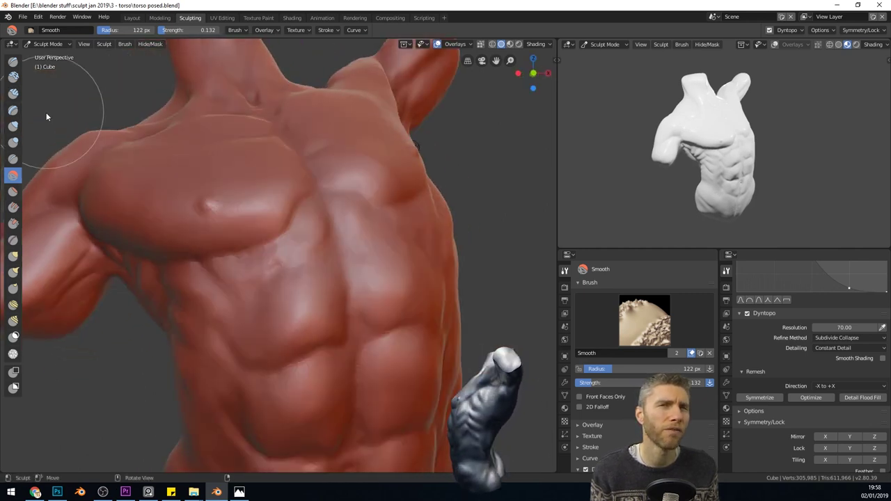
# - Sharpen the chest folds with the Crease brush and soften them with a 61 px Smooth brush at strength 0.349
pyautogui.click(13, 160)
pyautogui.moveTo(236, 241)
pyautogui.mouseDown(button='middle')
pyautogui.moveTo(256, 233)
pyautogui.moveTo(188, 259)
pyautogui.mouseUp(button='middle')
pyautogui.click(13, 175)
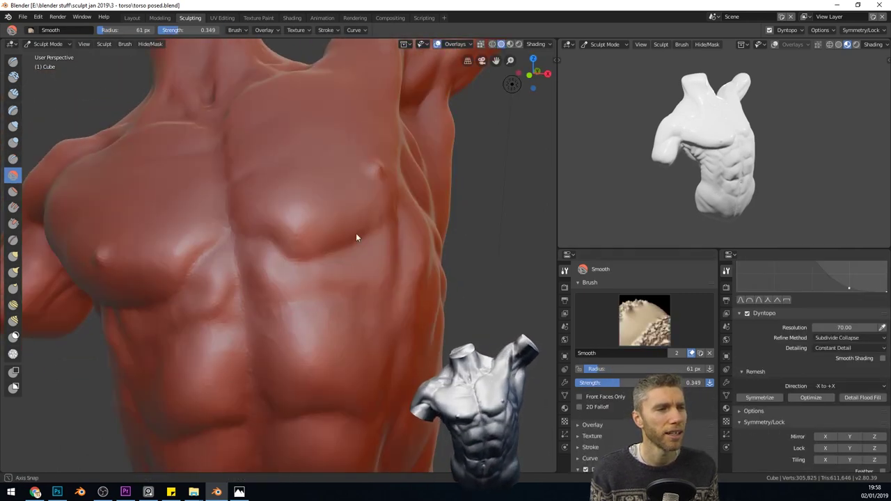
# - Smooth the centre line of the lower abdomen and work in fine detail with a 10 px Draw brush
pyautogui.moveTo(356, 237); pyautogui.dragTo(356, 296, button='middle')
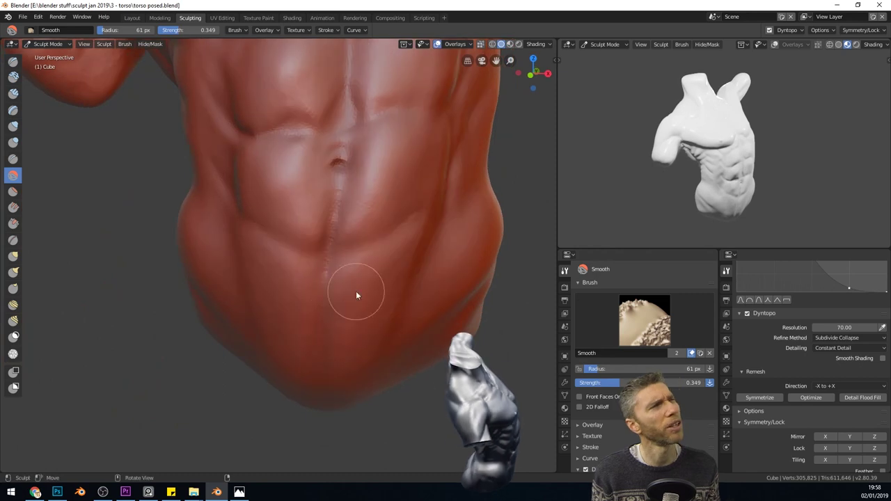
pyautogui.scroll(2, 331, 230)
pyautogui.moveTo(320, 261); pyautogui.dragTo(344, 192)
pyautogui.scroll(-6, 363, 321)
pyautogui.moveTo(363, 321); pyautogui.dragTo(325, 277, button='middle')
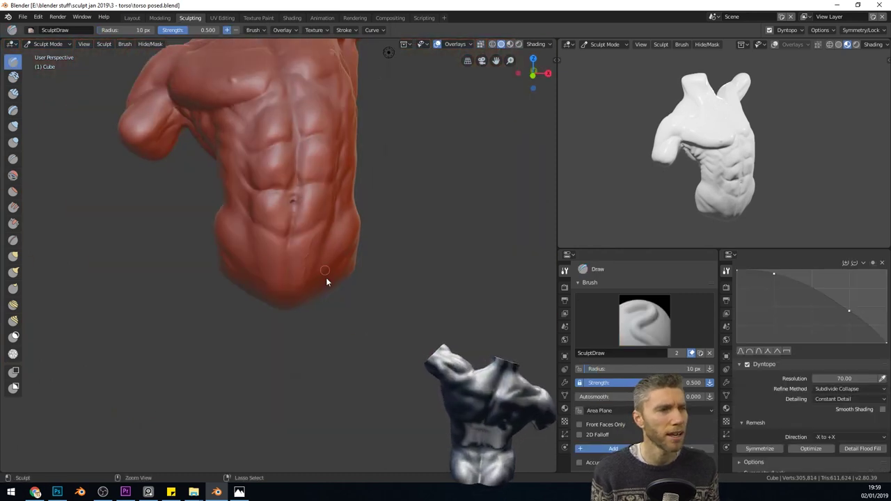
pyautogui.scroll(2, 322, 201)
pyautogui.moveTo(323, 201); pyautogui.dragTo(294, 272, button='middle')
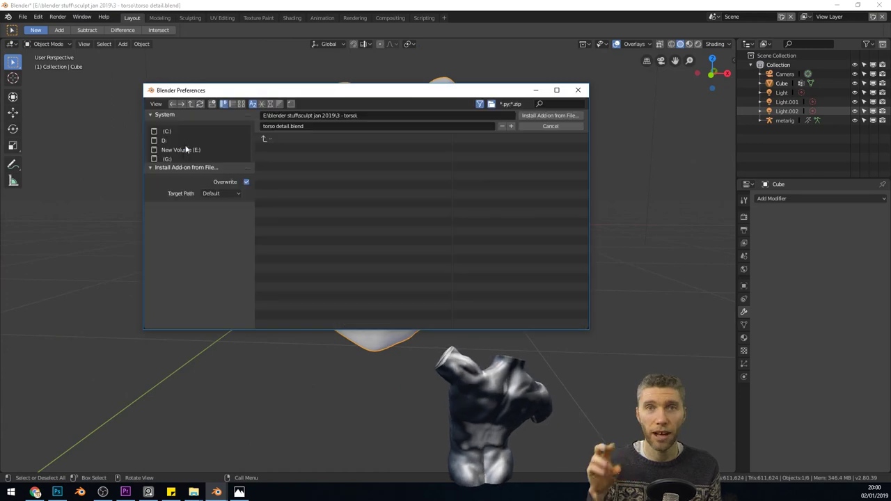
# - Install the add-on fast-carve-fast-carve-2-8.zip from the downloads folder on drive E
pyautogui.click(186, 149)
pyautogui.click(318, 160)
pyautogui.scroll(-10, 467, 235)
pyautogui.click(425, 147)
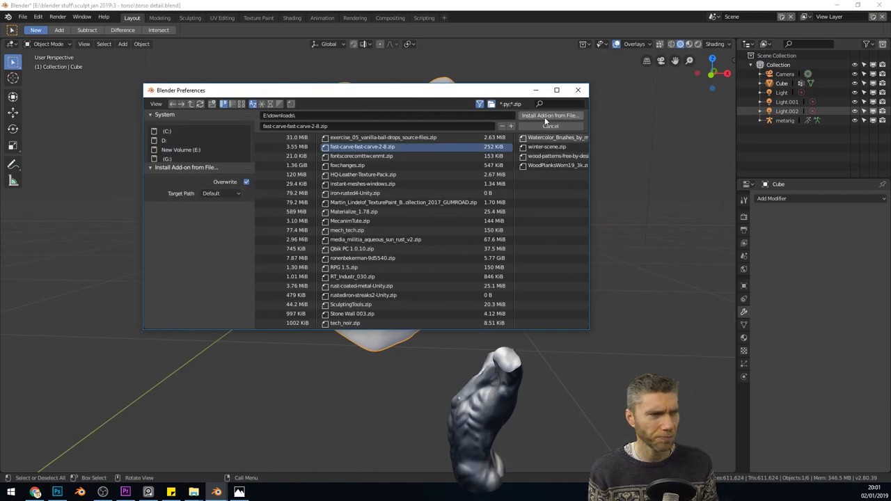
pyautogui.click(547, 117)
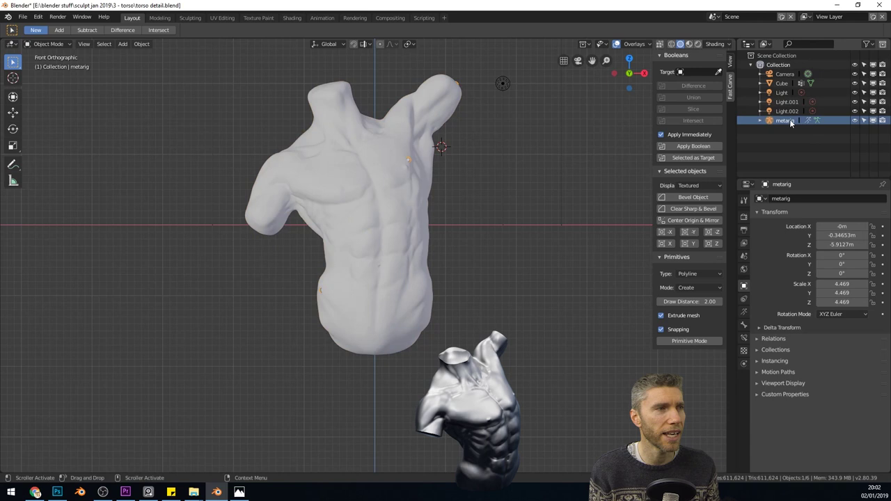
# - Delete the metarig, add a cube and move it vertically over the torso's lower end as a cutter
pyautogui.press('Delete')
pyautogui.hotkey('shift', 'a')
pyautogui.moveTo(377, 365)
pyautogui.click(427, 374)
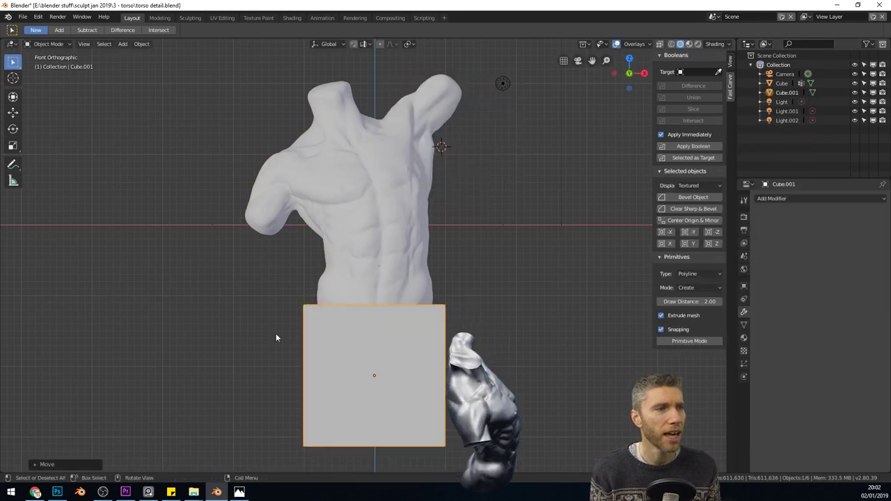
pyautogui.press('g')
pyautogui.press('z')
pyautogui.click(442, 319)
# - Set the torso's Boolean modifier to Difference with Cube.001 and apply it to cut the raised arm flat
pyautogui.moveTo(442, 319); pyautogui.dragTo(425, 243, button='middle')
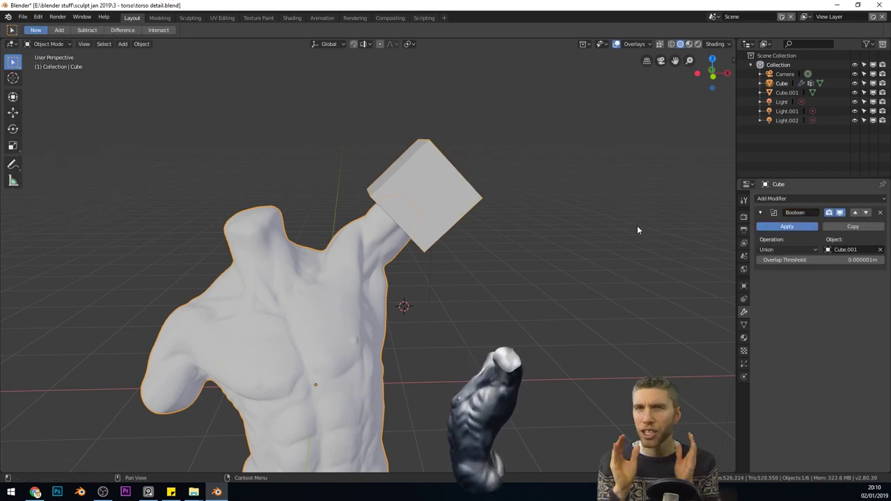
pyautogui.click(466, 209)
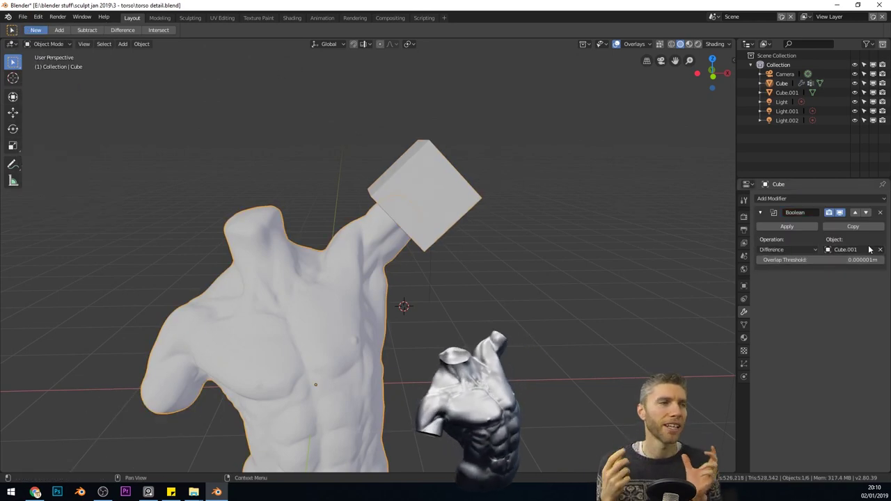
pyautogui.click(787, 226)
# - Move the cutter cube over the end of the lowered arm and rotate it to the arm's angle
pyautogui.click(454, 188)
pyautogui.press('KP_1')
pyautogui.press('g')
pyautogui.click(249, 406)
pyautogui.press('r')
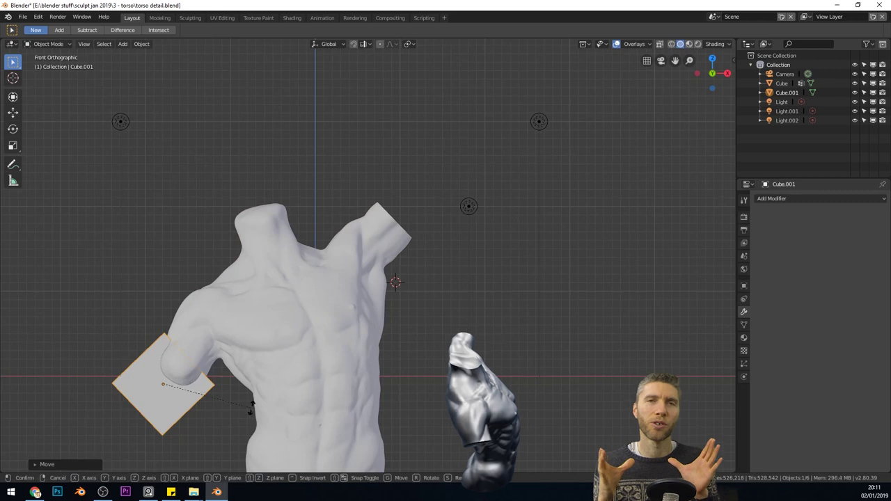
pyautogui.press('ctrl+KP_3')
pyautogui.press('g')
pyautogui.click(429, 388)
pyautogui.moveTo(430, 327); pyautogui.dragTo(487, 209, button='middle')
# - Add a Boolean modifier to the torso with the cube as its object and apply it
pyautogui.click(480, 167)
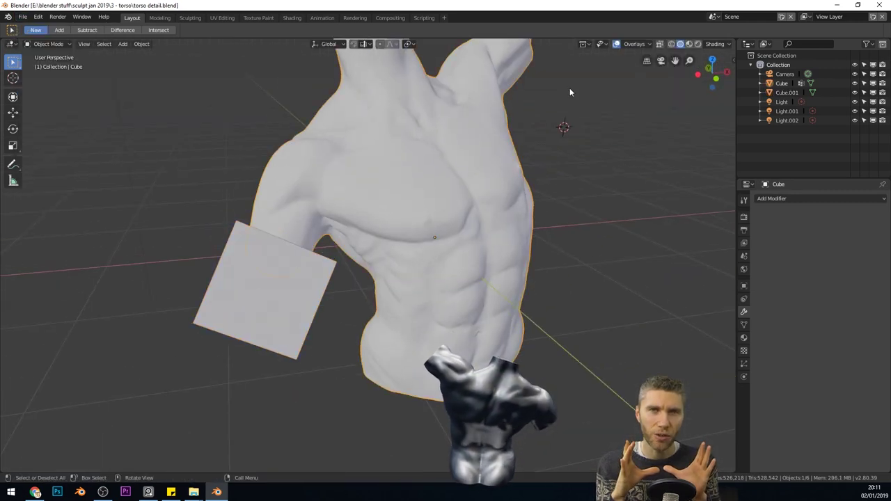
pyautogui.click(821, 198)
pyautogui.click(689, 240)
pyautogui.click(879, 249)
pyautogui.click(287, 287)
pyautogui.click(786, 226)
# - Undo the cube's deletion and the applied modifier, and reapply the Boolean to cut the lowered arm's end
pyautogui.press('Delete')
pyautogui.hotkey('ctrl', 'z')
pyautogui.hotkey('ctrl', 'z')
pyautogui.hotkey('ctrl', 'z')
pyautogui.click(787, 226)
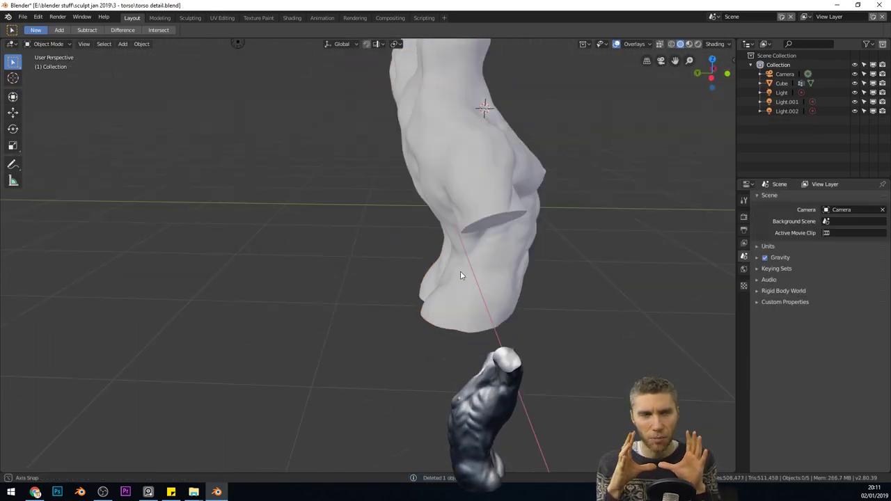
# - Place the cutter cube across the top of the neck and cut the neck flat with it
pyautogui.moveTo(460, 271); pyautogui.dragTo(348, 299, button='middle')
pyautogui.press('g')
pyautogui.moveTo(349, 67); pyautogui.dragTo(284, 193, button='middle')
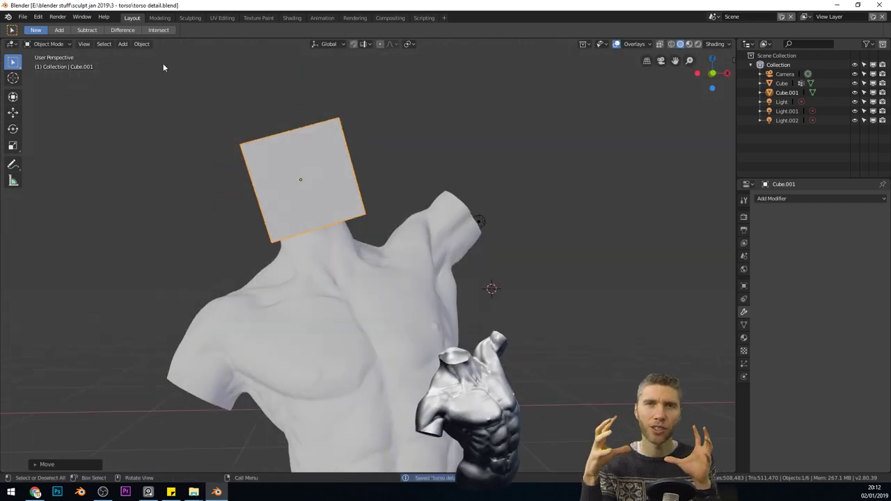
pyautogui.click(781, 83)
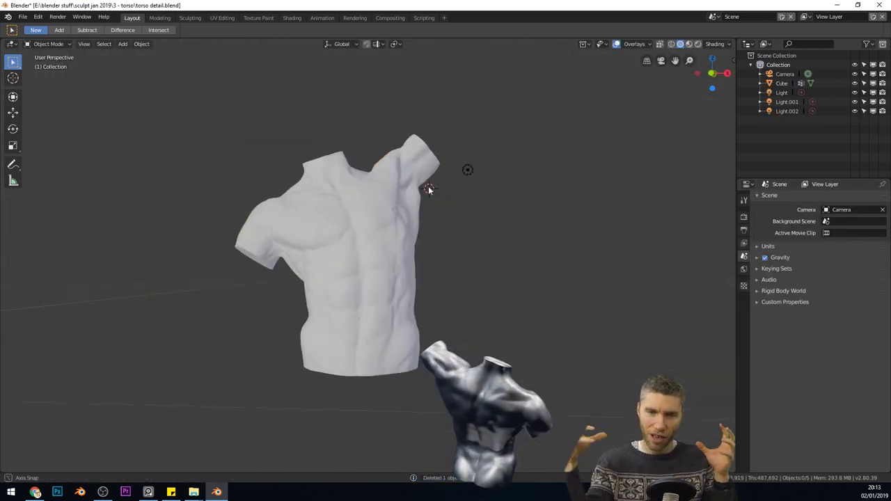
# - Position a large ground plane beneath the torso
pyautogui.moveTo(428, 186); pyautogui.dragTo(418, 269, button='middle')
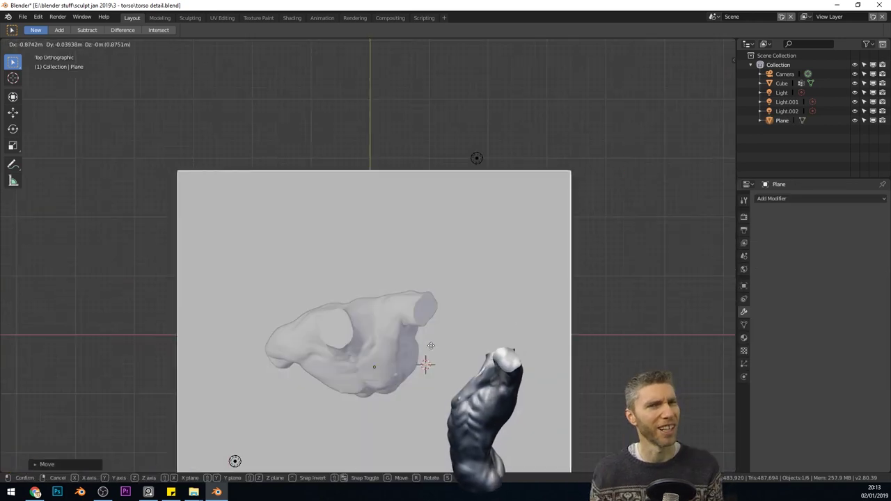
pyautogui.moveTo(362, 230); pyautogui.dragTo(411, 261, button='middle')
pyautogui.scroll(5, 412, 259)
pyautogui.click(23, 16)
pyautogui.click(35, 90)
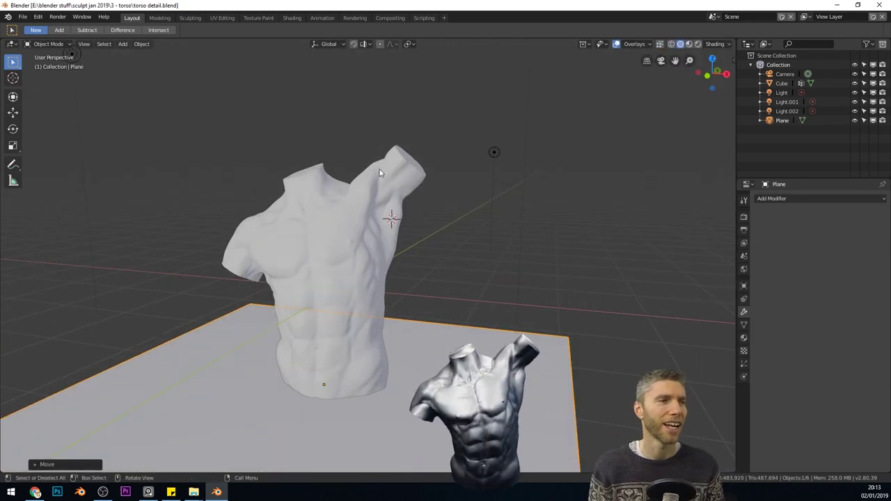
# - Duplicate the torso in place, naming the original roso hp and the copy torso lp
pyautogui.rightClick(363, 192)
pyautogui.click(363, 192)
pyautogui.moveTo(363, 191); pyautogui.dragTo(415, 210, button='middle')
pyautogui.scroll(2, 399, 212)
pyautogui.hotkey('shift', 'd')
pyautogui.rightClick(416, 210)
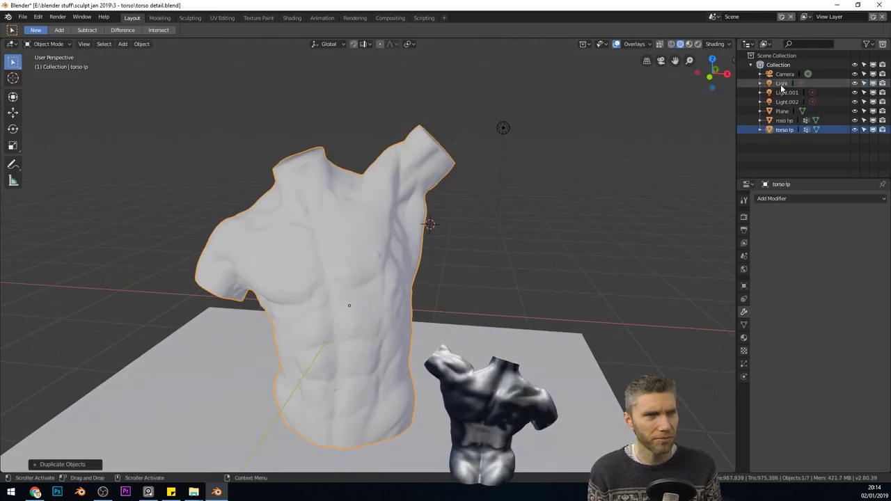
pyautogui.scroll(-4, 541, 237)
pyautogui.moveTo(541, 237); pyautogui.dragTo(350, 294, button='middle')
pyautogui.click(489, 321)
pyautogui.press('Delete')
pyautogui.scroll(3, 350, 293)
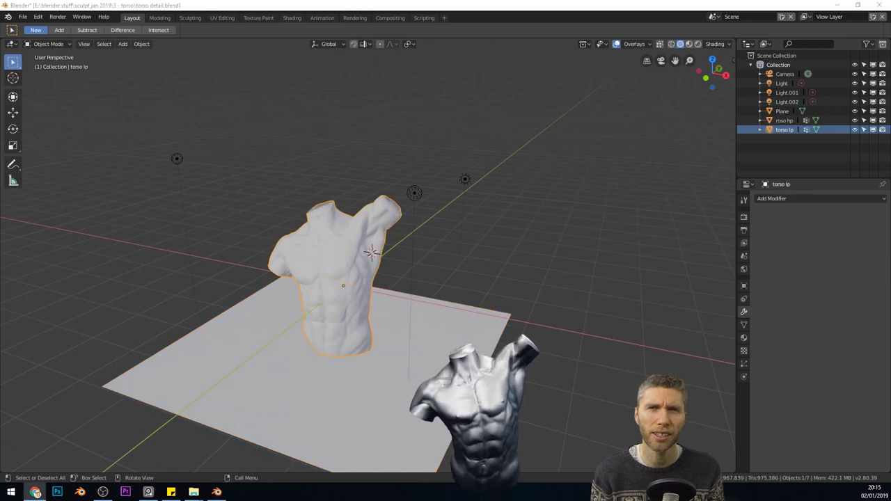
# - Add a Decimate modifier with a ratio of 0.05 to torso lp and apply it
pyautogui.moveTo(372, 252); pyautogui.dragTo(351, 253, button='middle')
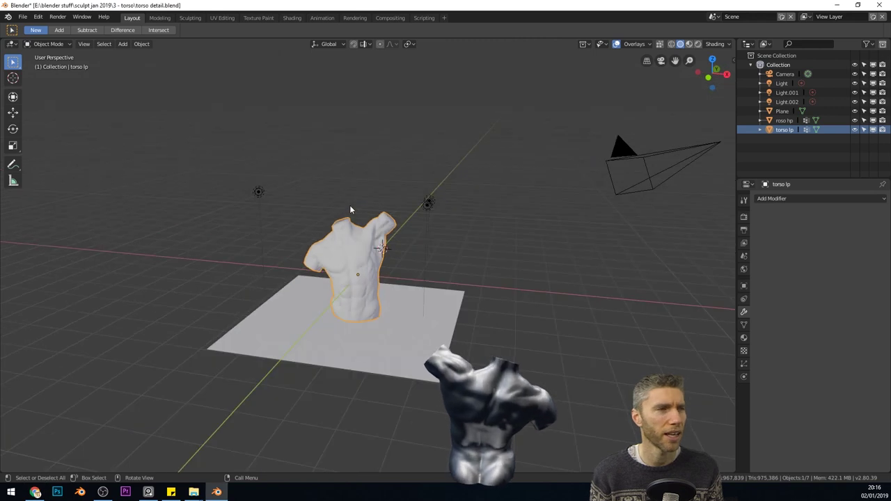
pyautogui.click(822, 198)
pyautogui.click(696, 256)
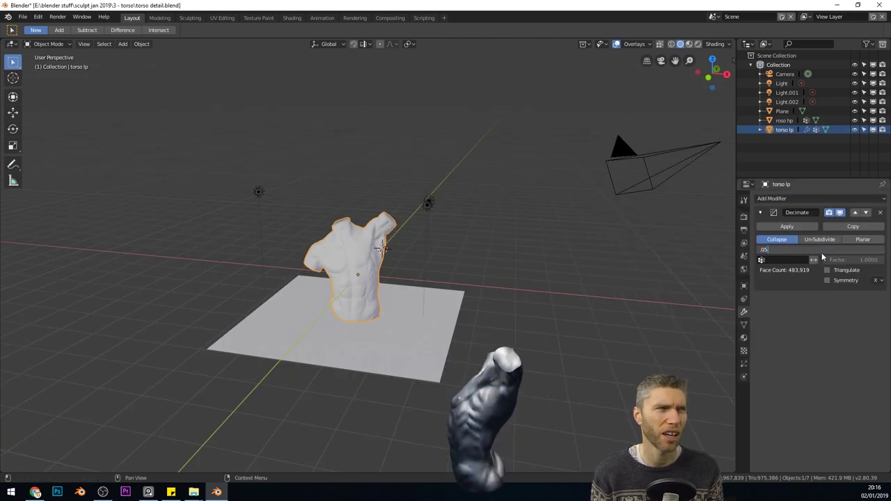
pyautogui.press('Return')
pyautogui.click(793, 229)
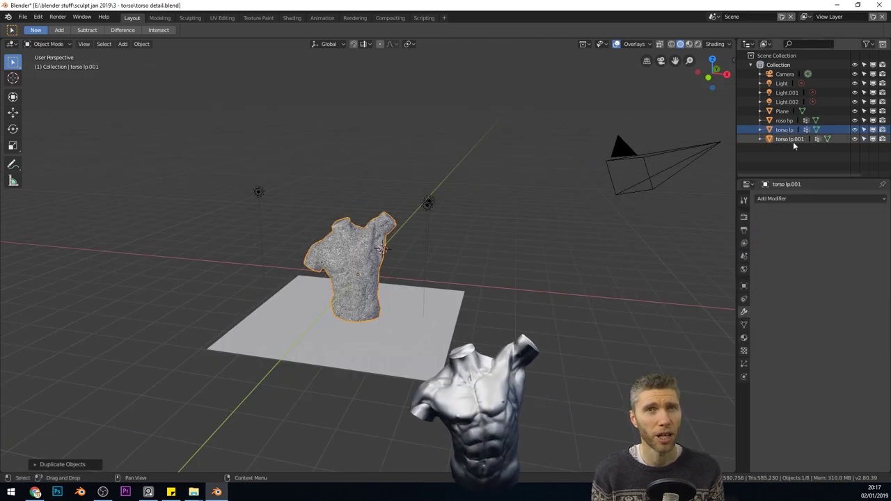
# - Name the low-poly duplicate torso cage and push its whole mesh slightly outward with Shrink/Fatten
pyautogui.press('Tab')
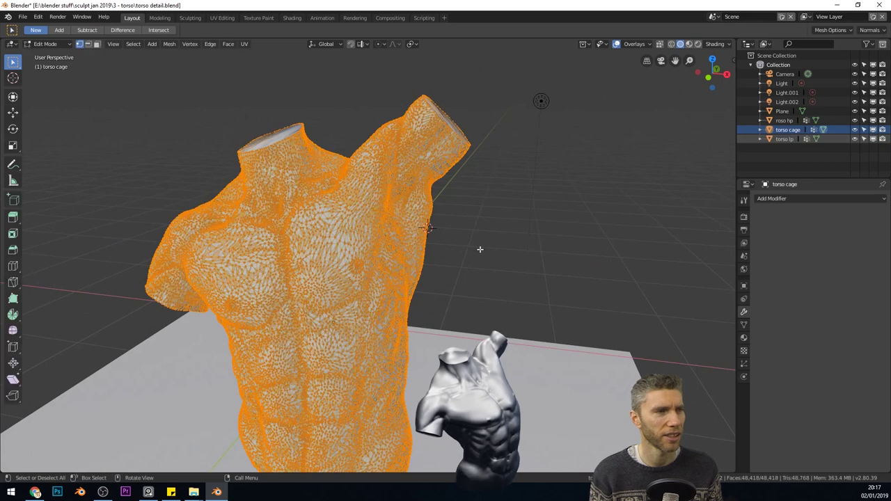
pyautogui.hotkey('alt', 's')
pyautogui.click(482, 250)
pyautogui.moveTo(483, 249); pyautogui.dragTo(446, 249, button='middle')
pyautogui.click(784, 140)
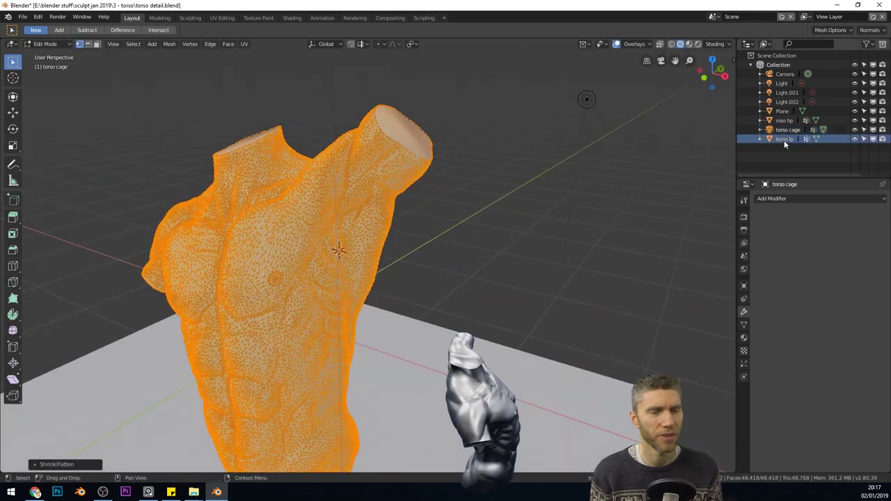
# - Hide torso cage and roso hp, and UV unwrap the whole mesh of torso lp
pyautogui.click(856, 131)
pyautogui.click(856, 120)
pyautogui.press('Tab')
pyautogui.press('a')
pyautogui.press('u')
pyautogui.click(456, 261)
pyautogui.click(404, 309)
# - Switch to the Shading workspace, enlarge the image editor and create a 2048 by 2048 px image named torso norms
pyautogui.click(292, 18)
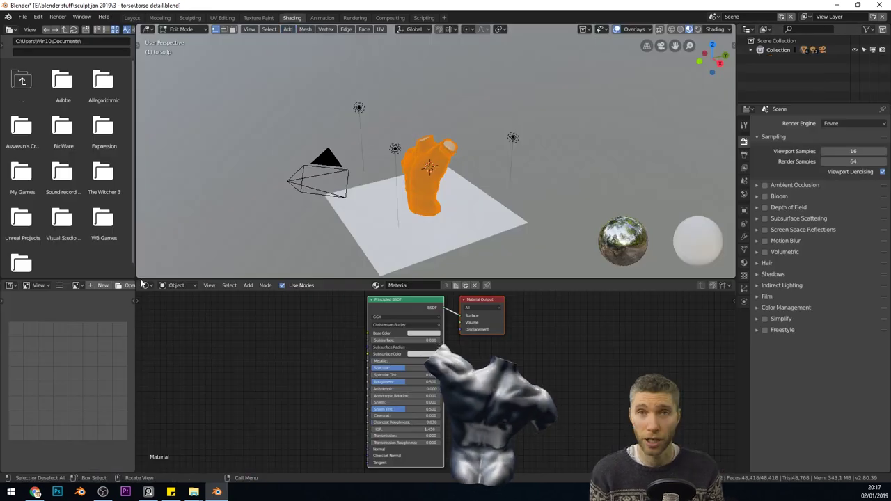
pyautogui.moveTo(136, 279); pyautogui.dragTo(237, 240)
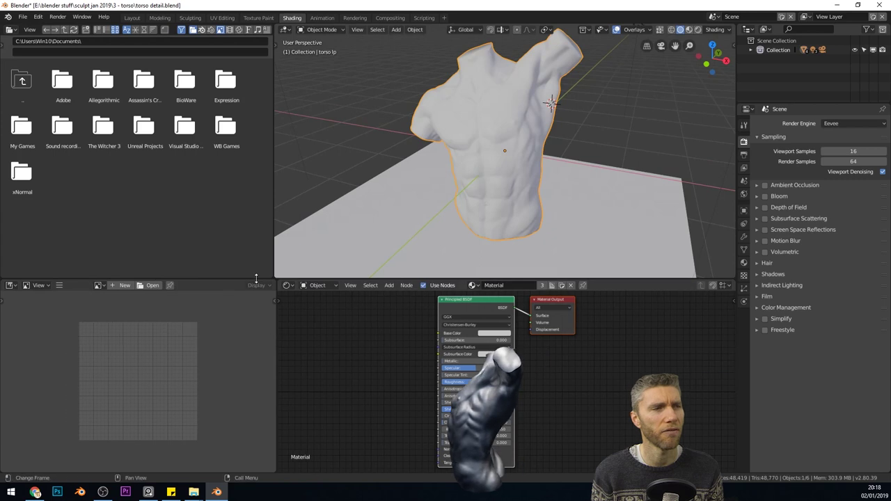
pyautogui.click(124, 244)
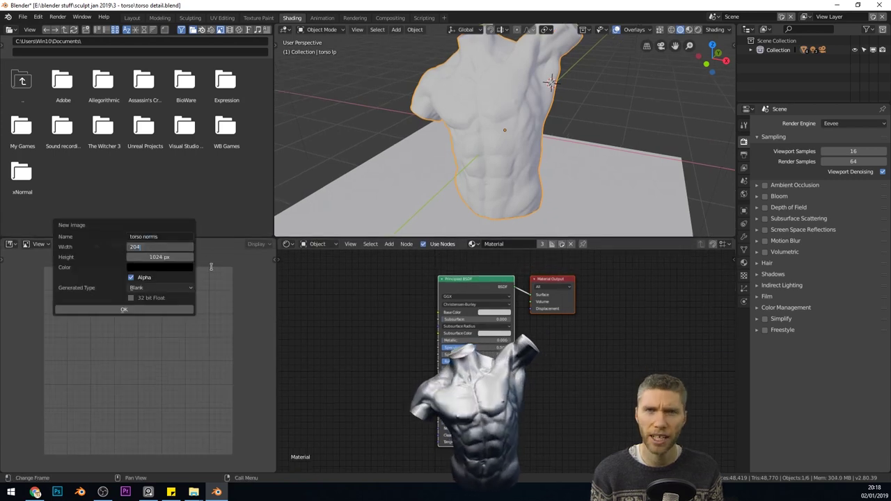
pyautogui.write('8')
pyautogui.press('Tab')
pyautogui.write('2048')
pyautogui.press('Return')
pyautogui.click(131, 310)
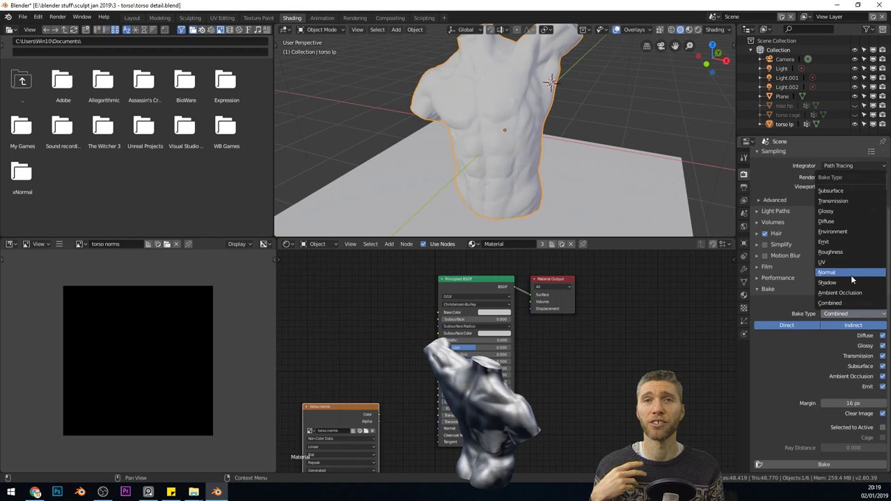
# - Bake a Normal map from roso hp onto torso lp using Selected to Active, torso cage as the cage object and 0.640 extrusion
pyautogui.click(851, 273)
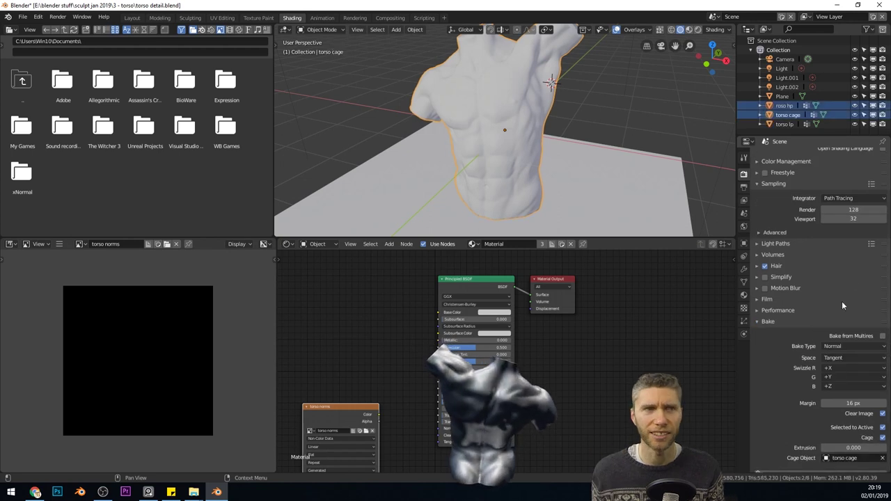
pyautogui.scroll(-1, 842, 305)
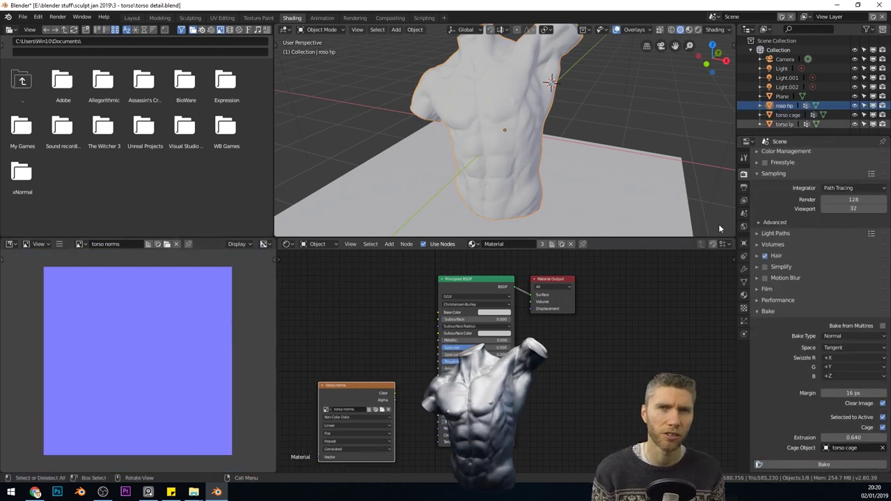
pyautogui.keyDown('ctrl'); pyautogui.click(787, 124); pyautogui.keyUp('ctrl')
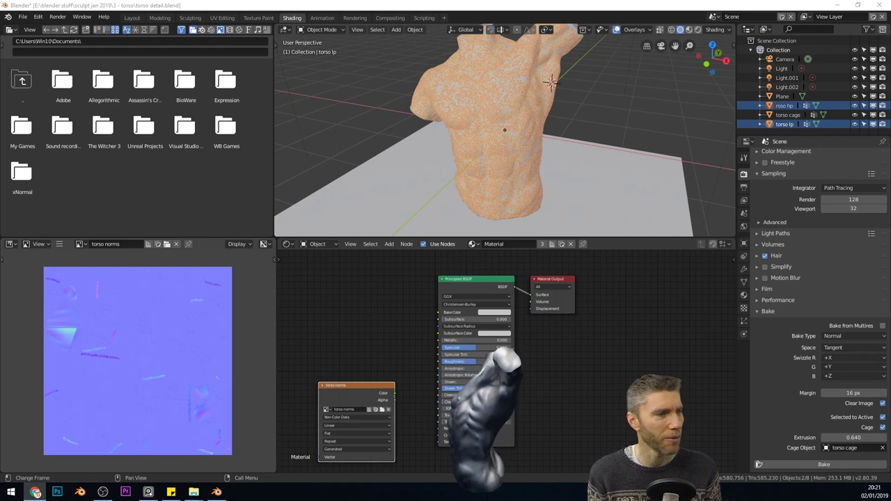
pyautogui.scroll(1, 133, 337)
pyautogui.scroll(-1, 138, 322)
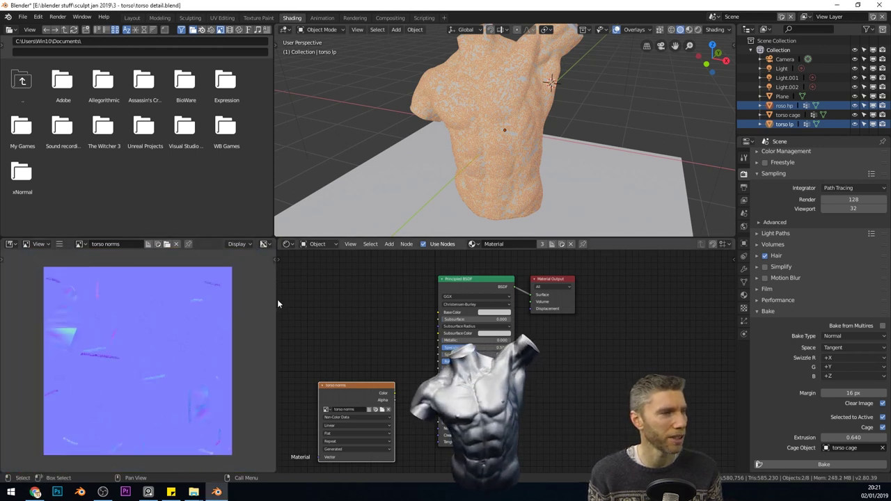
# - Widen the image editor and open the image options for torso norms
pyautogui.moveTo(277, 300); pyautogui.dragTo(409, 300)
pyautogui.click(59, 244)
pyautogui.moveTo(73, 267)
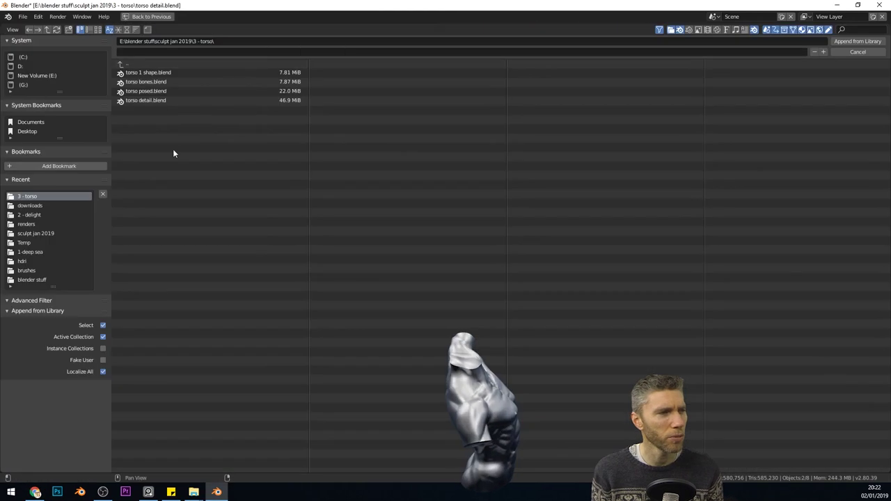
# - Browse the blend files in the 2 - delight folder for content to append
pyautogui.click(91, 32)
pyautogui.click(174, 137)
pyautogui.click(129, 65)
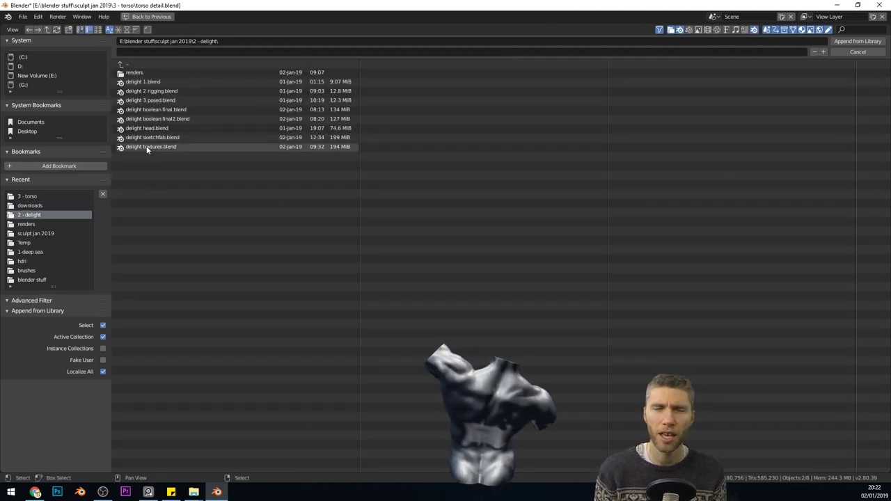
pyautogui.doubleClick(158, 83)
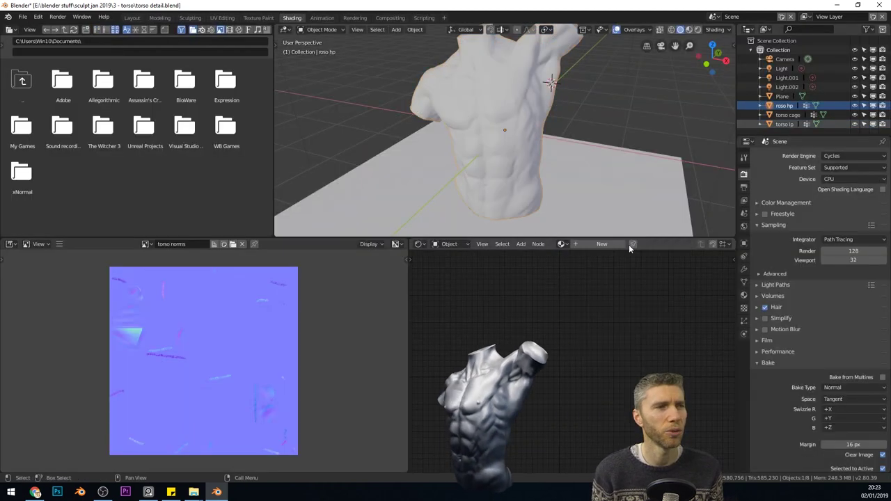
# - Add Ambient Occlusion and Geometry nodes to the roso hp material in an enlarged node view
pyautogui.hotkey('shift', 'a')
pyautogui.click(526, 318)
pyautogui.hotkey('ctrl', 'space')
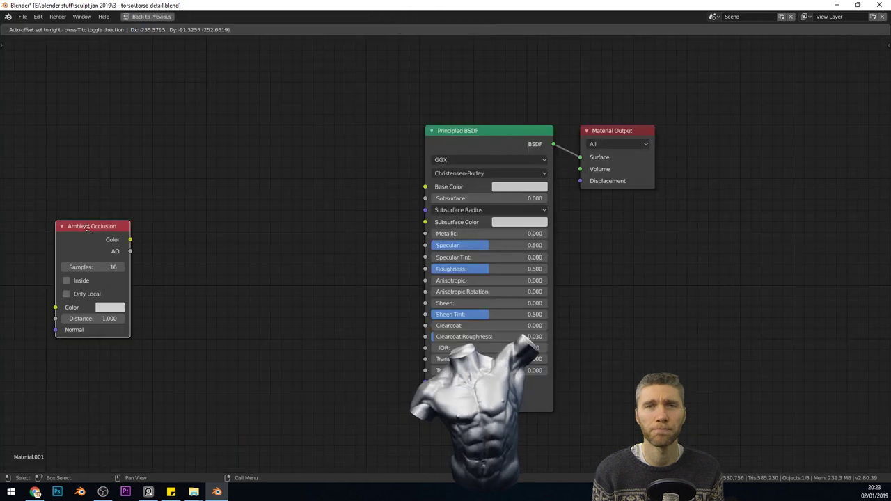
pyautogui.click(90, 278)
pyautogui.hotkey('shift', 'a')
pyautogui.moveTo(38, 229)
pyautogui.click(139, 278)
pyautogui.click(47, 84)
# - Add a ColorRamp and a MixRGB node, arranging them in a row beside the Geometry node
pyautogui.hotkey('shift', 'a')
pyautogui.click(289, 258)
pyautogui.hotkey('shift', 'a')
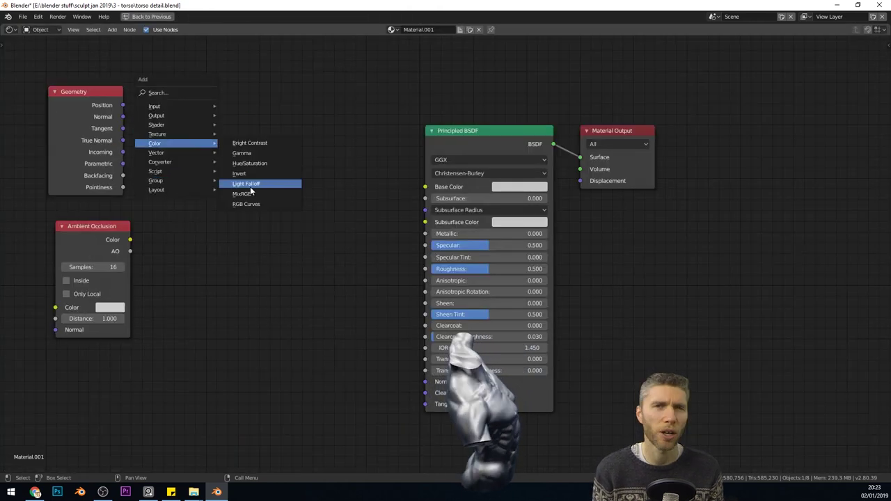
pyautogui.click(250, 192)
pyautogui.click(202, 103)
pyautogui.moveTo(91, 92); pyautogui.dragTo(44, 93)
pyautogui.hotkey('shift', 'a')
pyautogui.click(109, 96)
pyautogui.moveTo(254, 110); pyautogui.dragTo(307, 122)
# - Space out the Material Output, Principled BSDF and Ambient Occlusion nodes, and duplicate the Mix node
pyautogui.moveTo(618, 131); pyautogui.dragTo(733, 142)
pyautogui.moveTo(480, 131); pyautogui.dragTo(582, 140)
pyautogui.moveTo(92, 226); pyautogui.dragTo(226, 252)
pyautogui.hotkey('shift', 'd')
# - Connect Pointiness to the ColorRamp factor and the first Mix to the second's Color1, setting the first to Overlay
pyautogui.moveTo(76, 186); pyautogui.dragTo(111, 203)
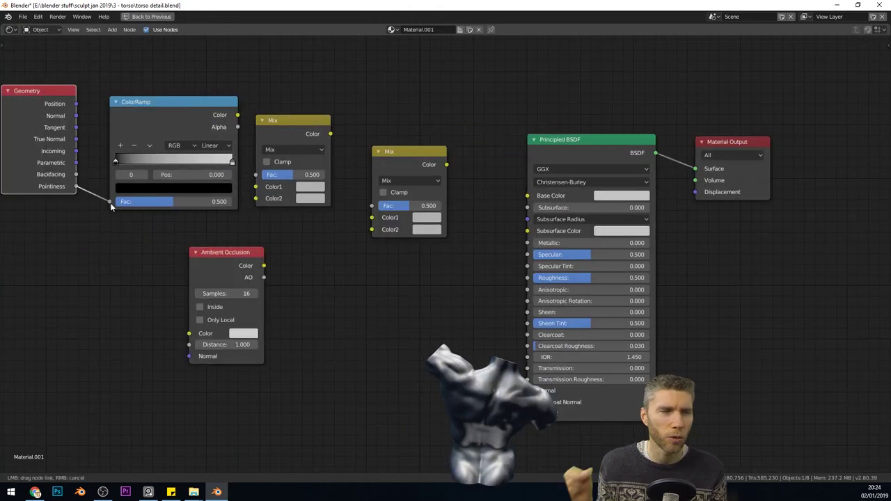
pyautogui.moveTo(330, 134); pyautogui.dragTo(372, 217)
pyautogui.click(293, 149)
pyautogui.click(288, 273)
# - Set the ColorRamp stops to 0.400 and 0.600, and the second Mix node to Multiply with a factor of about 0.473
pyautogui.moveTo(116, 161); pyautogui.dragTo(162, 161)
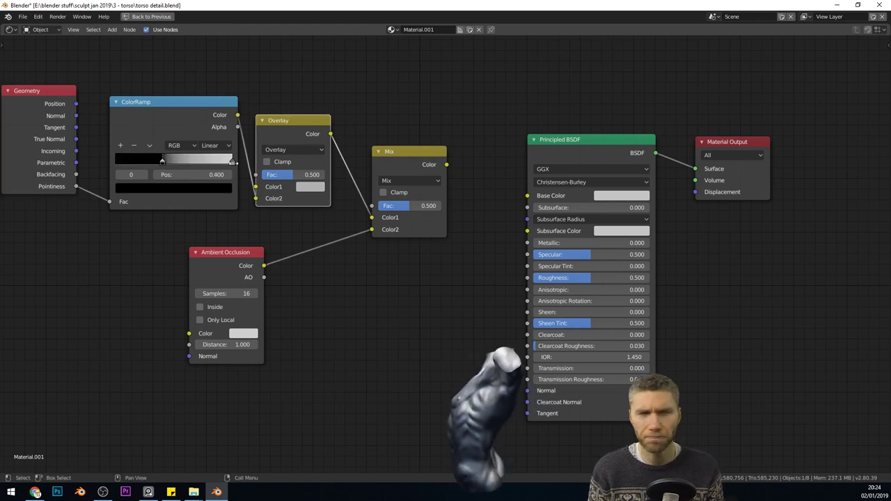
pyautogui.click(233, 162)
pyautogui.click(410, 181)
pyautogui.click(403, 223)
pyautogui.moveTo(410, 206); pyautogui.dragTo(409, 206)
pyautogui.hotkey('ctrl', 'space')
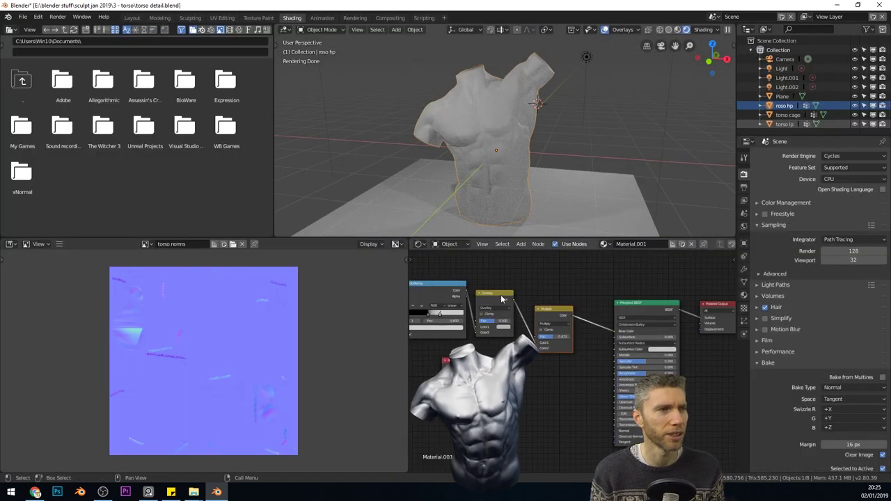
# - Preview the Overlay node's output on the torso and move the ColorRamp's light stop to about 0.541
pyautogui.keyDown('ctrl'); pyautogui.keyDown('shift'); pyautogui.click(497, 293); pyautogui.keyUp('shift'); pyautogui.keyUp('ctrl')
pyautogui.scroll(10, 452, 317)
pyautogui.moveTo(452, 317); pyautogui.dragTo(582, 289, button='middle')
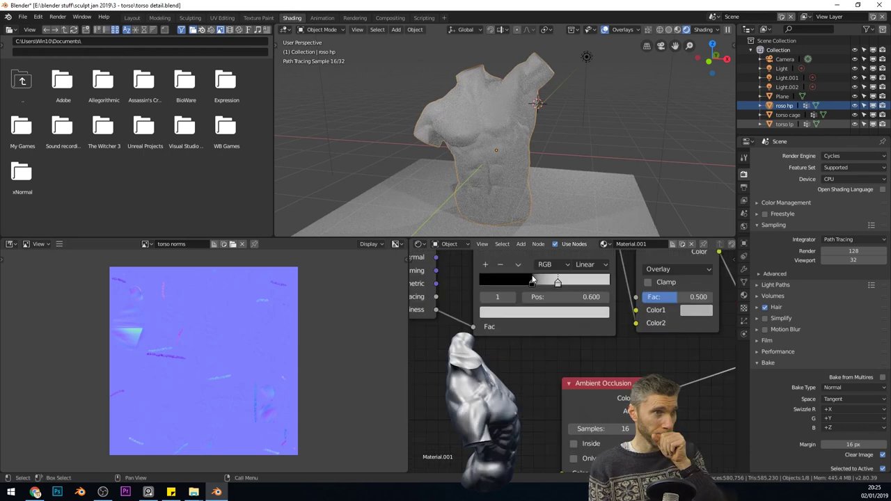
pyautogui.moveTo(557, 282); pyautogui.dragTo(550, 282)
pyautogui.moveTo(566, 314); pyautogui.dragTo(502, 376, button='middle')
# - Set the Cycles render device to GPU Compute and view the rendered torso from another angle
pyautogui.click(846, 178)
pyautogui.click(827, 195)
pyautogui.moveTo(538, 170); pyautogui.dragTo(484, 170, button='middle')
# - Return the preview to the Principled BSDF shader and hide torso cage and torso lp
pyautogui.scroll(-5, 599, 324)
pyautogui.moveTo(668, 327); pyautogui.dragTo(499, 307, button='middle')
pyautogui.keyDown('ctrl'); pyautogui.keyDown('shift'); pyautogui.click(676, 307); pyautogui.keyUp('shift'); pyautogui.keyUp('ctrl')
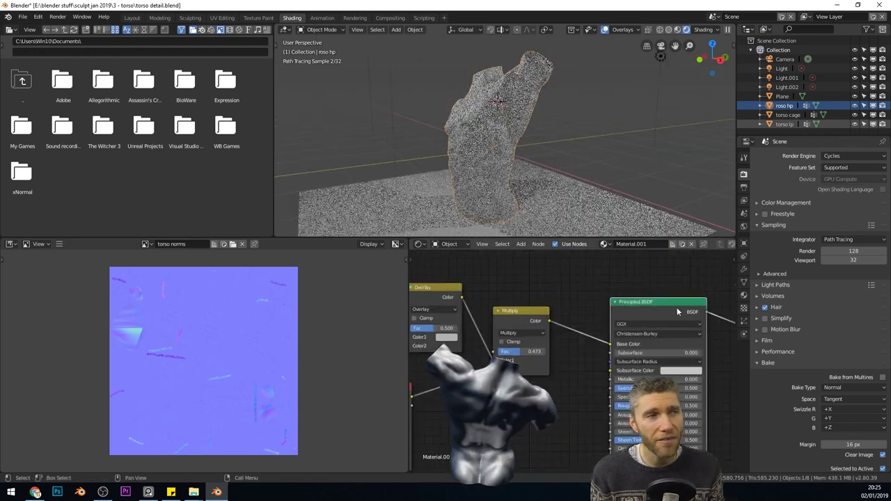
pyautogui.moveTo(676, 307); pyautogui.dragTo(598, 270, button='middle')
pyautogui.click(854, 115)
pyautogui.click(854, 124)
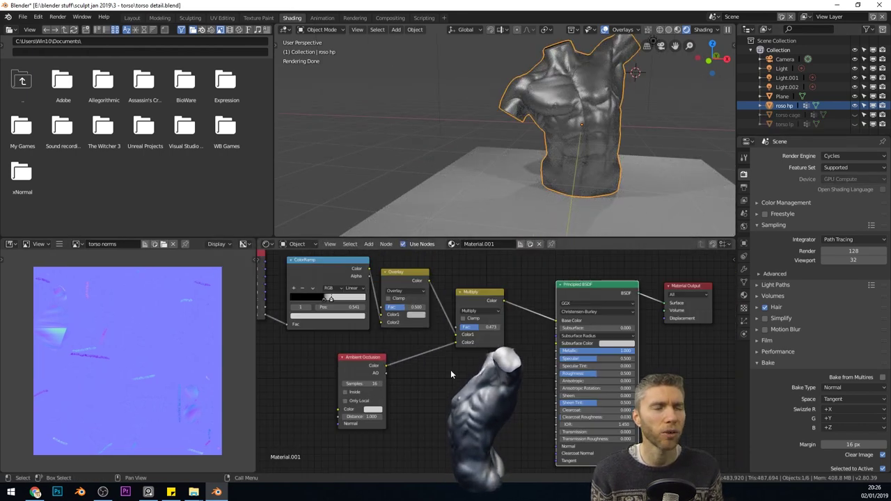
# - Replace the Principled BSDF in the roso hp material with a Diffuse BSDF
pyautogui.hotkey('shift', 's')
pyautogui.moveTo(536, 286)
pyautogui.click(582, 267)
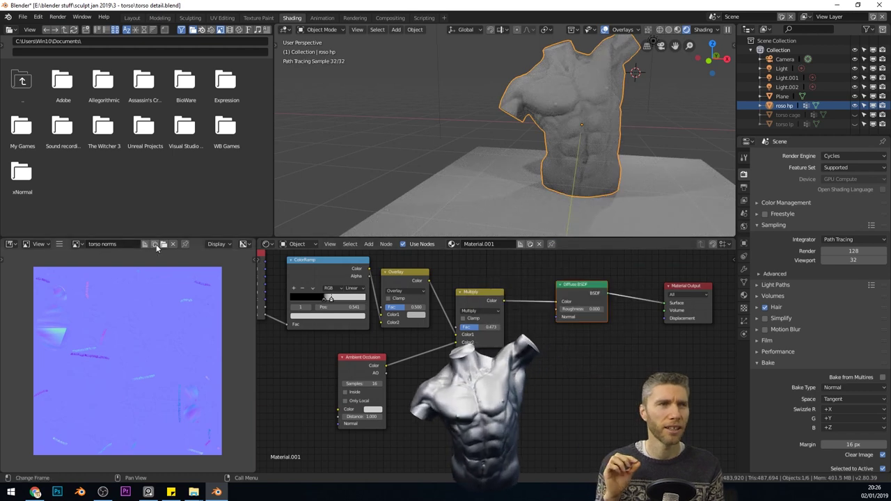
# - Create an image named torso cav and bake only the Diffuse color from roso hp onto torso lp
pyautogui.click(156, 244)
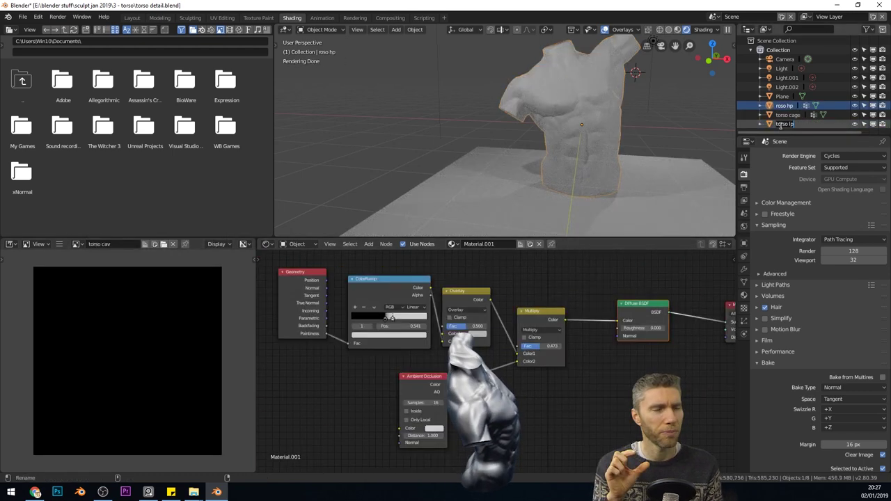
pyautogui.keyDown('shift'); pyautogui.click(784, 124); pyautogui.keyUp('shift')
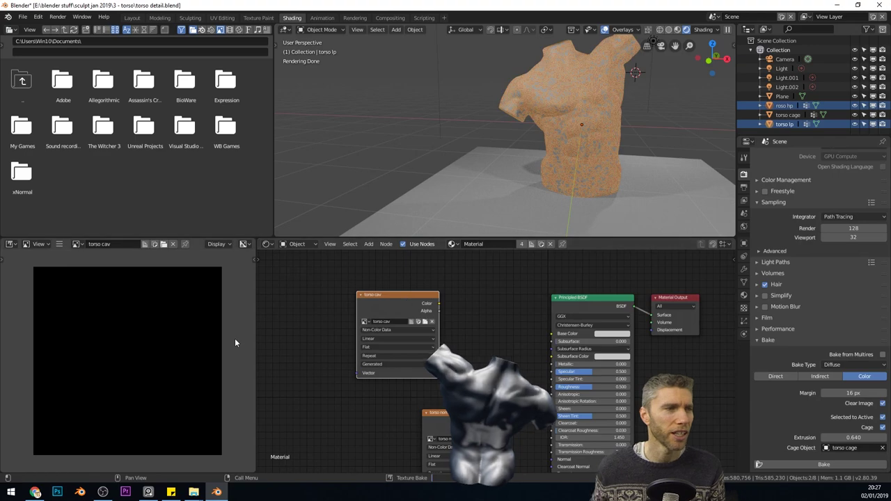